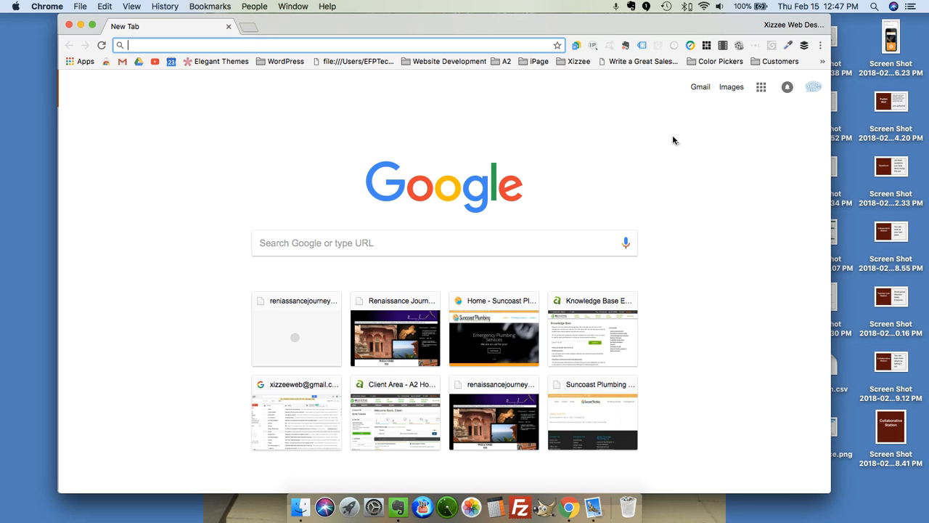
Go to Blogger through the Google apps grid on Chrome's New Tab page.
{"action": "left_click", "coordinate": [762, 90]}
{"action": "scroll", "coordinate": [752, 254], "scroll_direction": "down", "scroll_amount": 6}
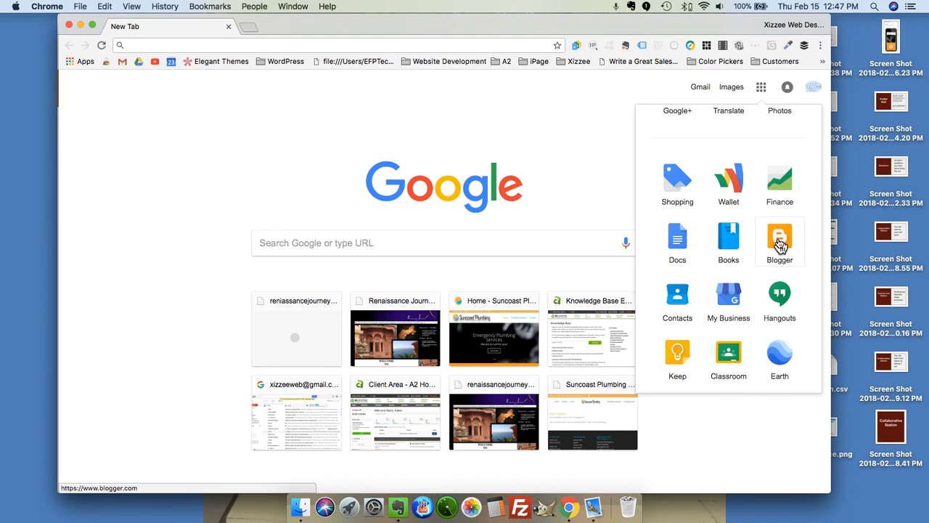
{"action": "left_click", "coordinate": [779, 243]}
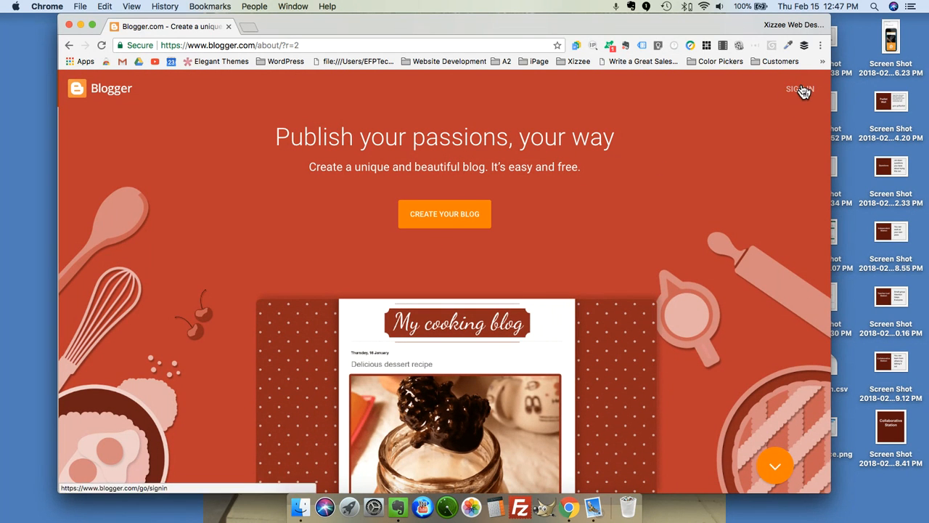
Sign in from the Blogger landing page's top-right SIGN IN button.
{"action": "left_click_drag", "start_coordinate": [803, 87], "coordinate": [803, 83]}
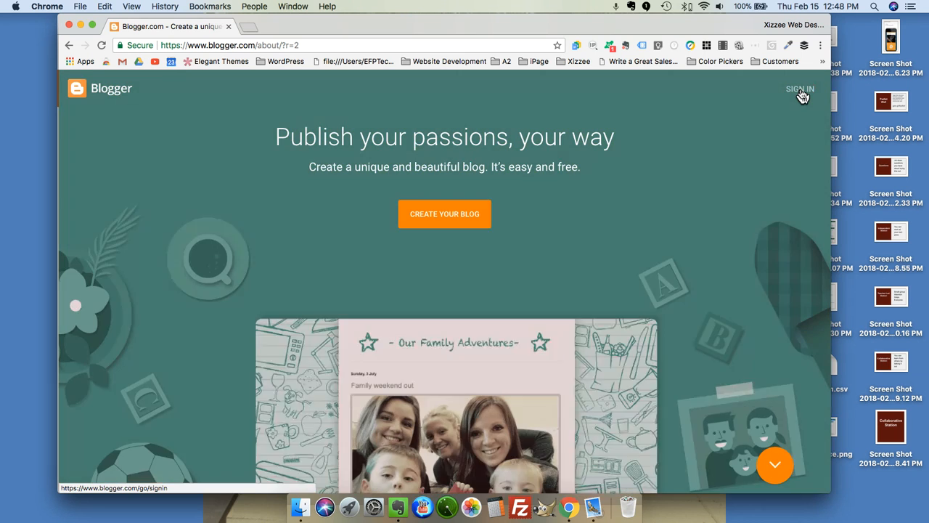
{"action": "left_click", "coordinate": [801, 91]}
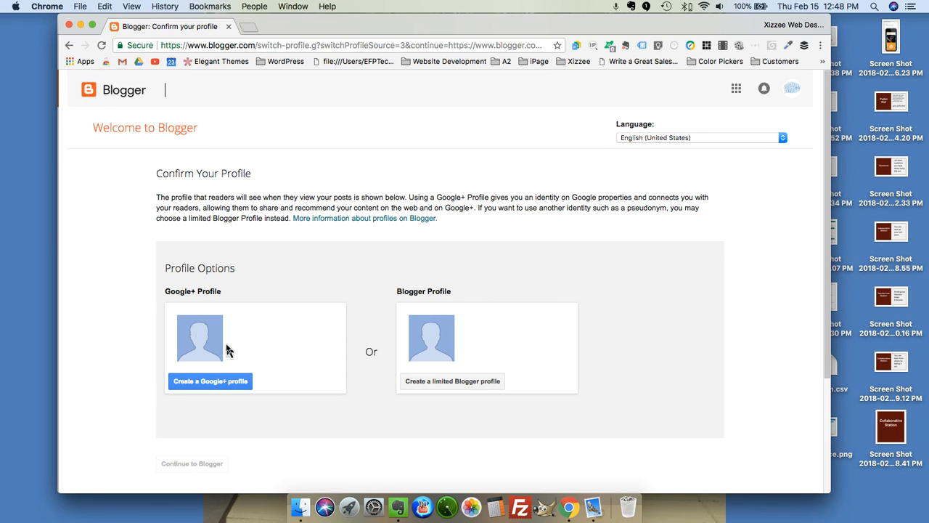
Create a limited Blogger profile with the user's display name and continue to Blogger.
{"action": "scroll", "coordinate": [300, 361], "scroll_direction": "down", "scroll_amount": 5}
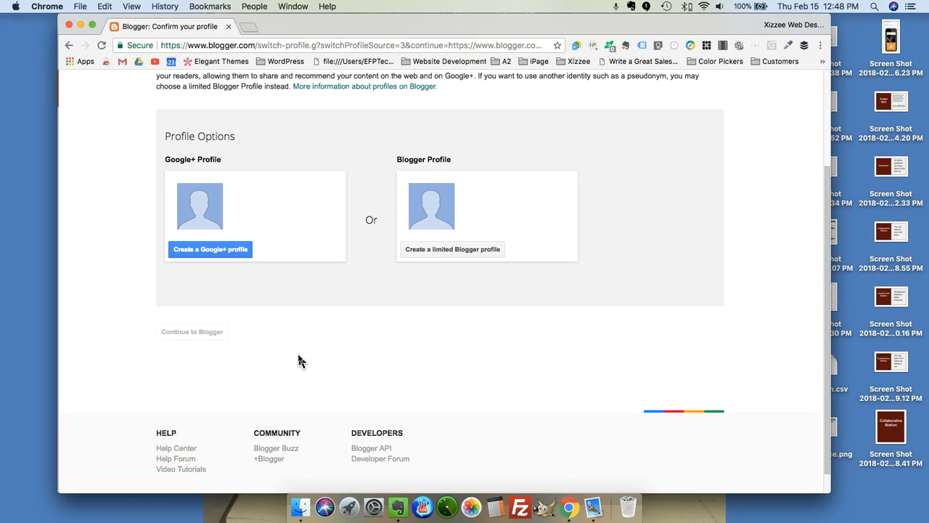
{"action": "left_click", "coordinate": [451, 250]}
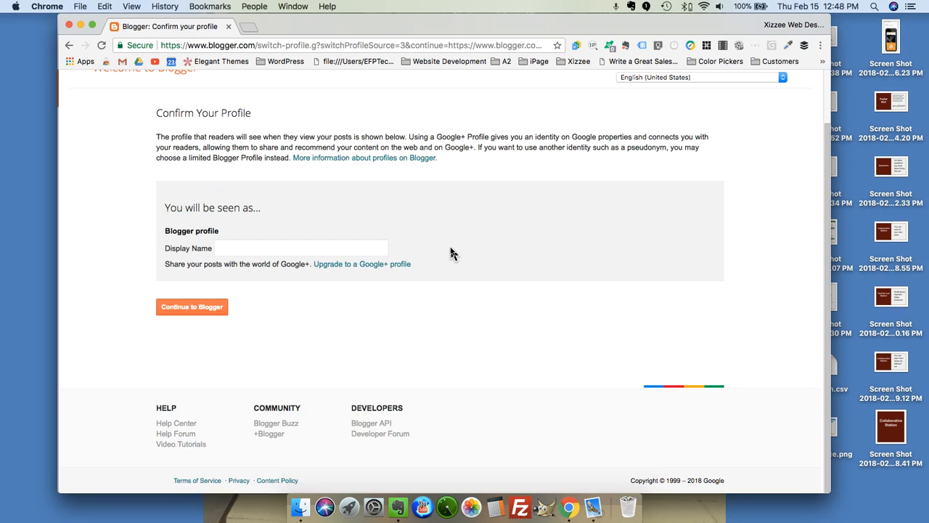
{"action": "left_click", "coordinate": [315, 249]}
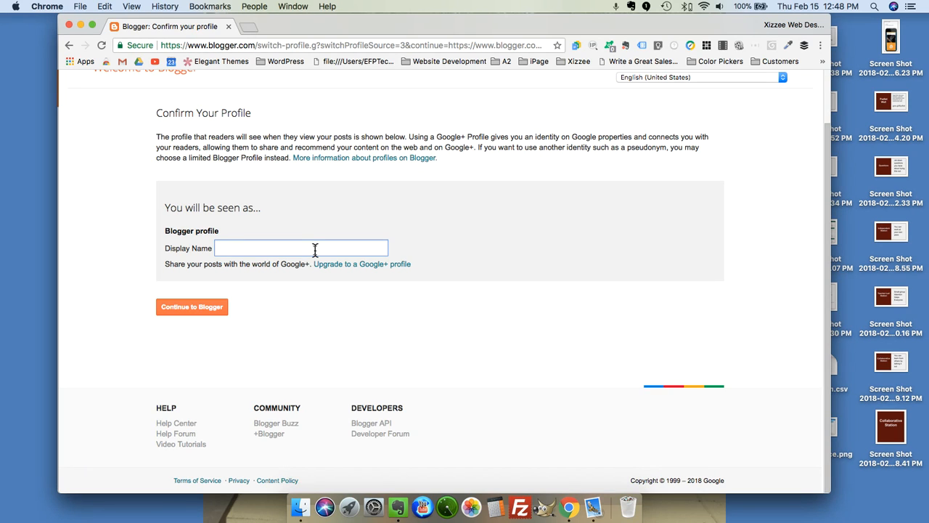
{"action": "type", "text": "EFP"}
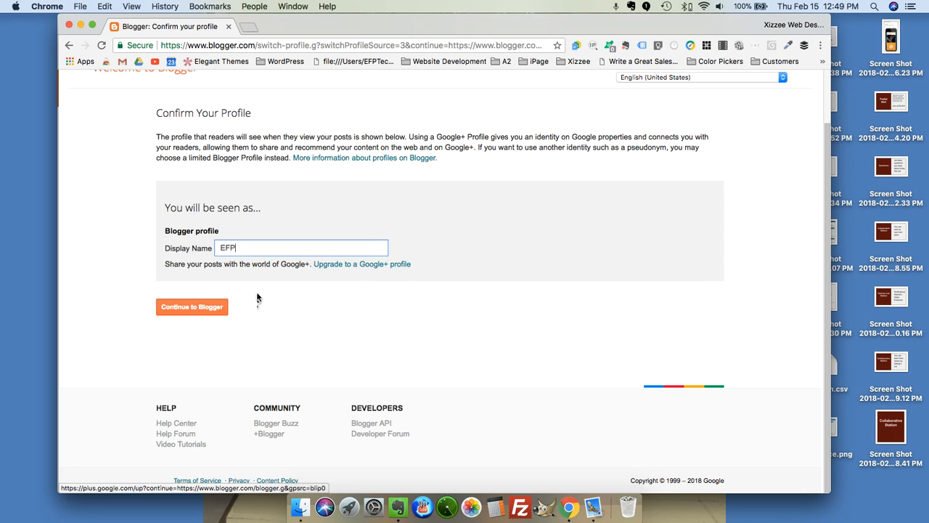
{"action": "left_click", "coordinate": [182, 308]}
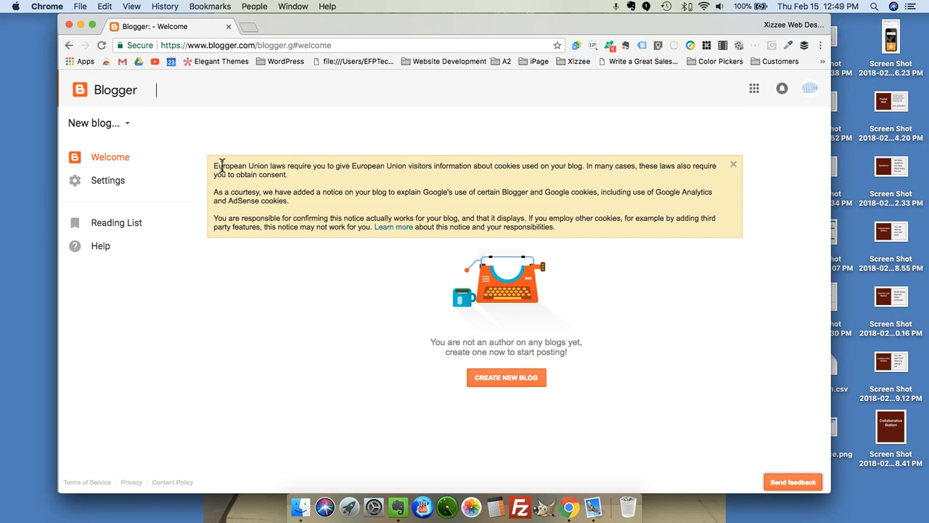
In User settings, leave both Use Blogger Draft and Feature announcements set to No.
{"action": "left_click_drag", "start_coordinate": [224, 166], "coordinate": [328, 204]}
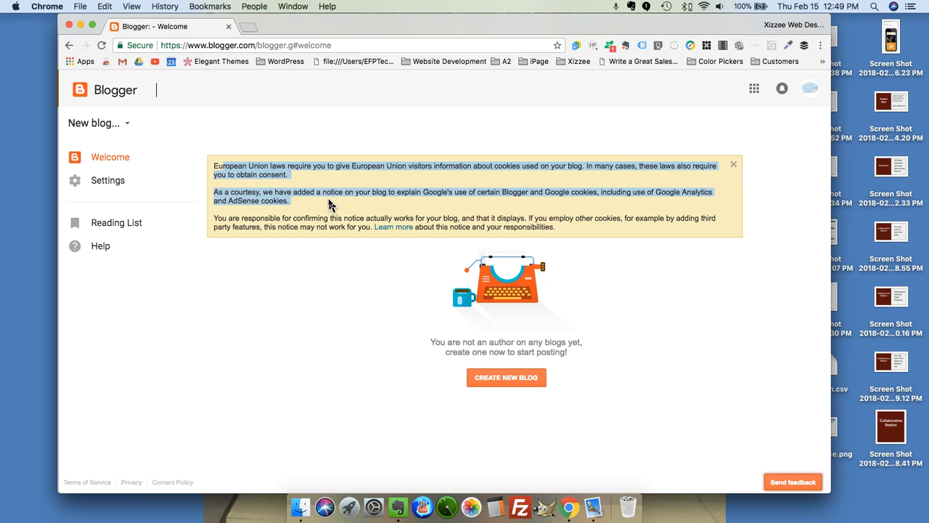
{"action": "left_click_drag", "start_coordinate": [328, 205], "coordinate": [566, 236]}
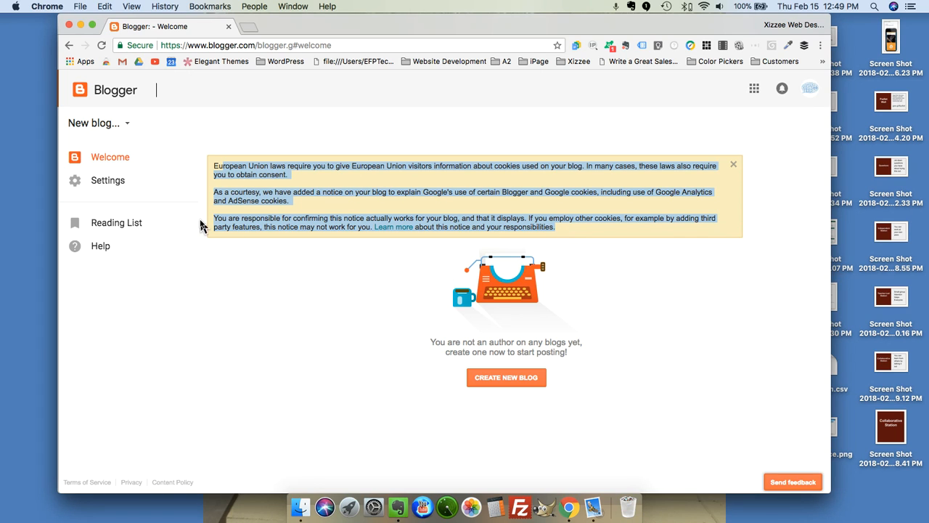
{"action": "left_click", "coordinate": [194, 188]}
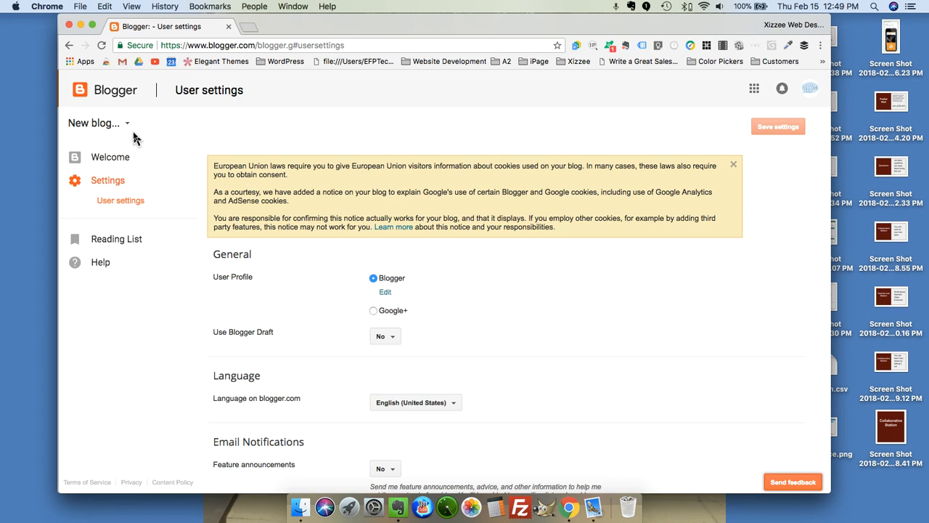
{"action": "left_click", "coordinate": [109, 182]}
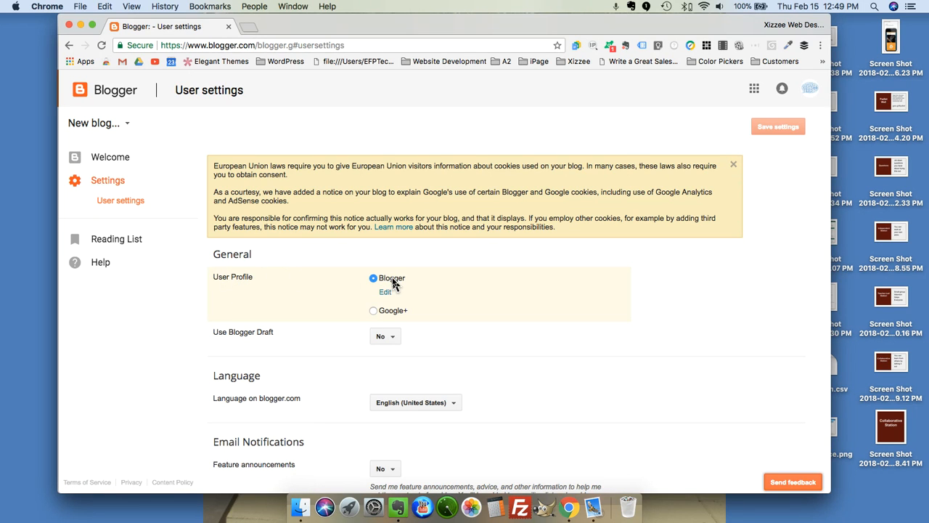
{"action": "scroll", "coordinate": [396, 284], "scroll_direction": "down", "scroll_amount": 2}
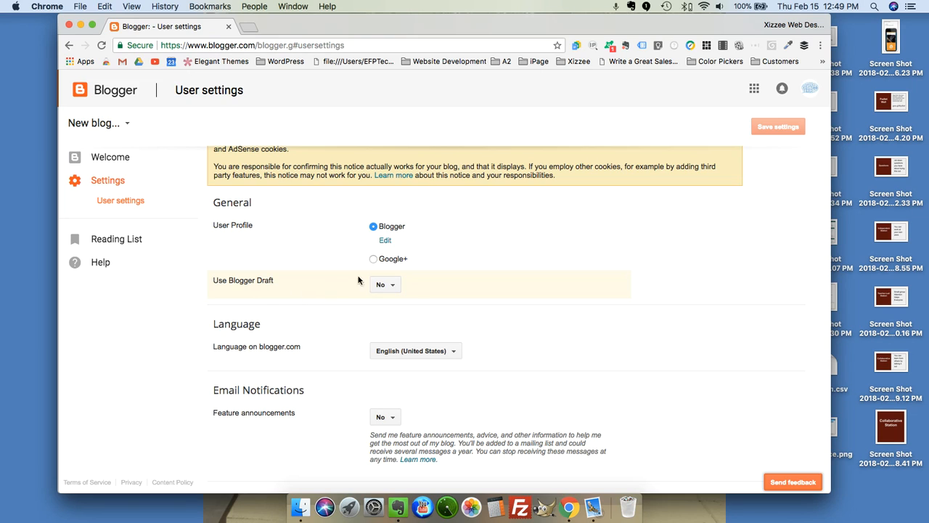
{"action": "left_click", "coordinate": [390, 289]}
{"action": "left_click", "coordinate": [445, 289]}
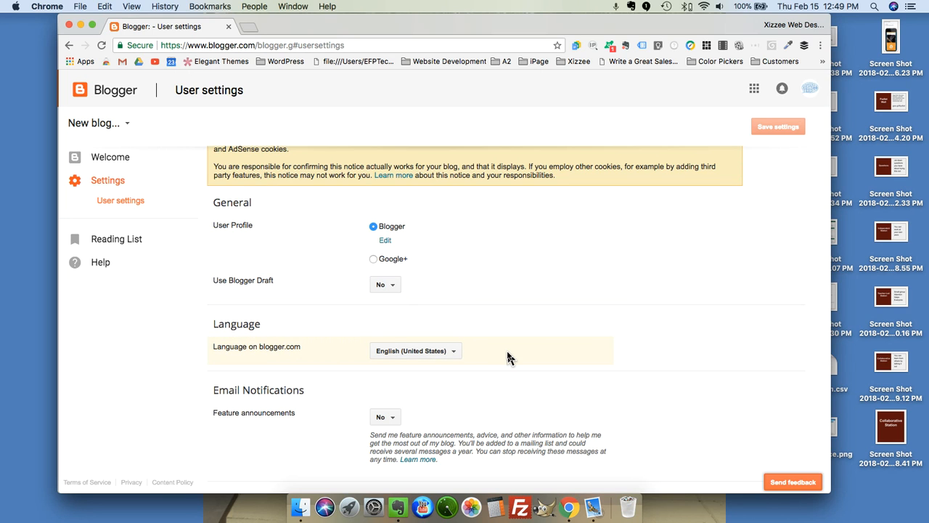
{"action": "left_click", "coordinate": [391, 420]}
{"action": "left_click", "coordinate": [392, 420]}
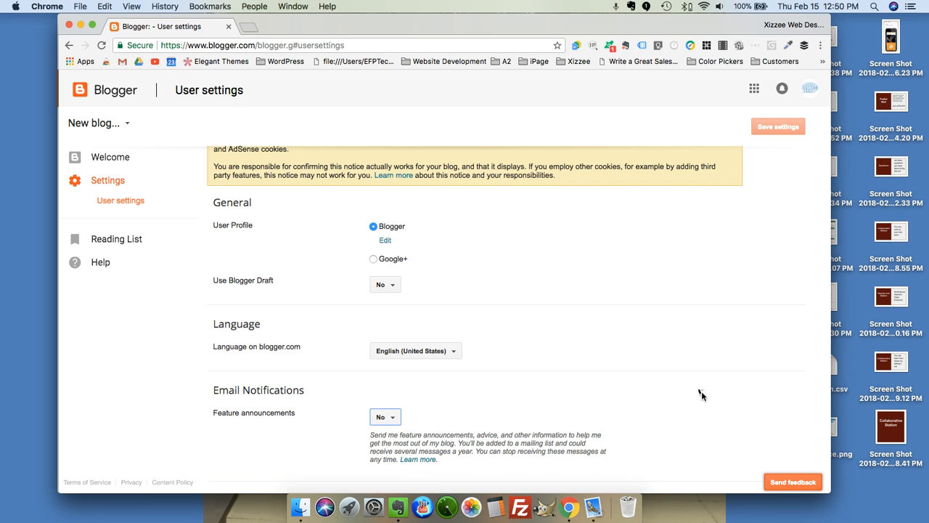
{"action": "scroll", "coordinate": [629, 307], "scroll_direction": "up", "scroll_amount": 3}
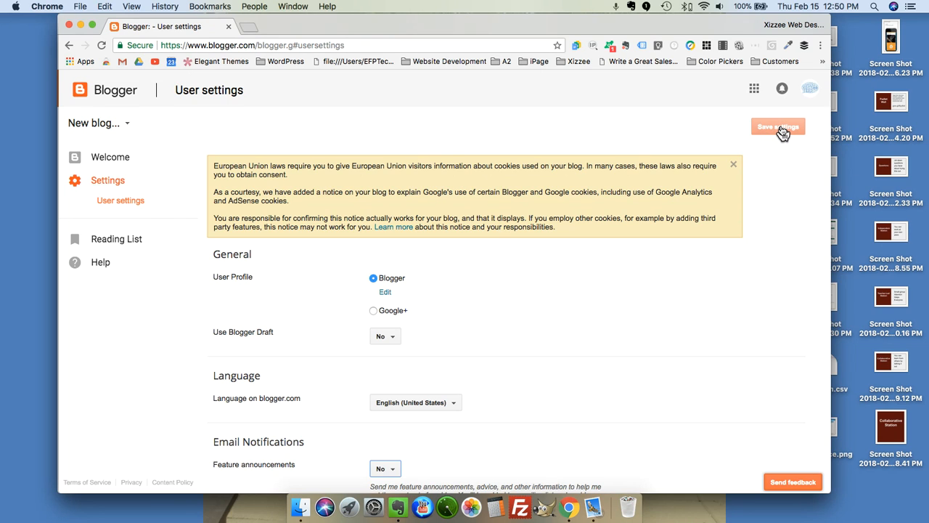
{"action": "left_click", "coordinate": [121, 209]}
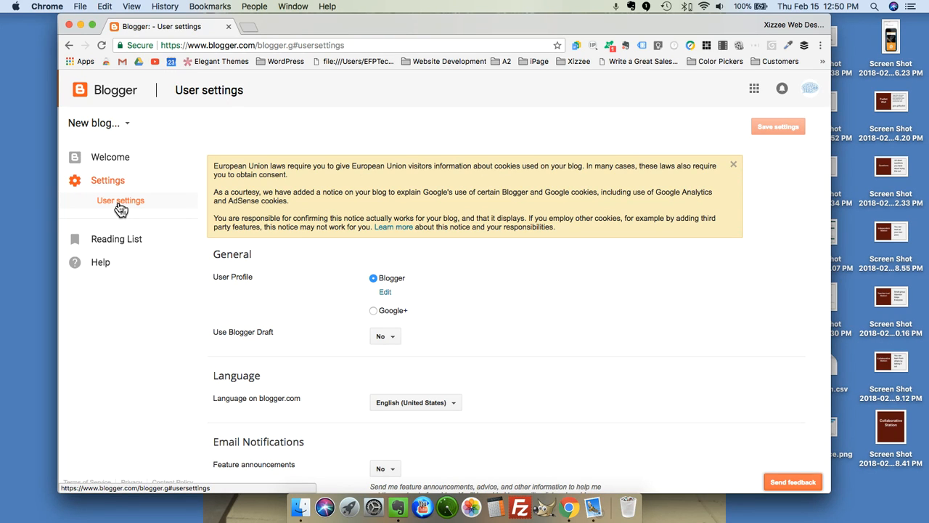
{"action": "left_click", "coordinate": [131, 125]}
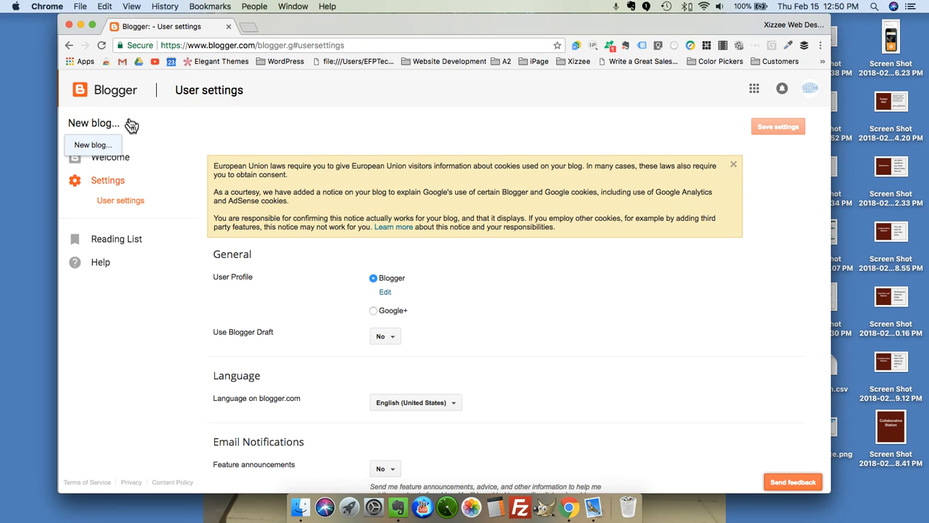
Start a new blog and enter the title Wordsmith.
{"action": "left_click", "coordinate": [88, 147]}
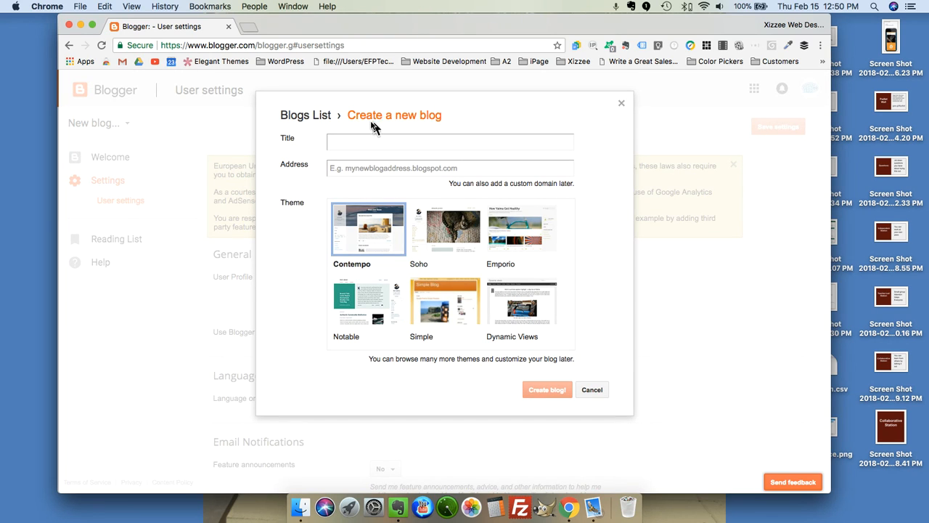
{"action": "left_click", "coordinate": [357, 143]}
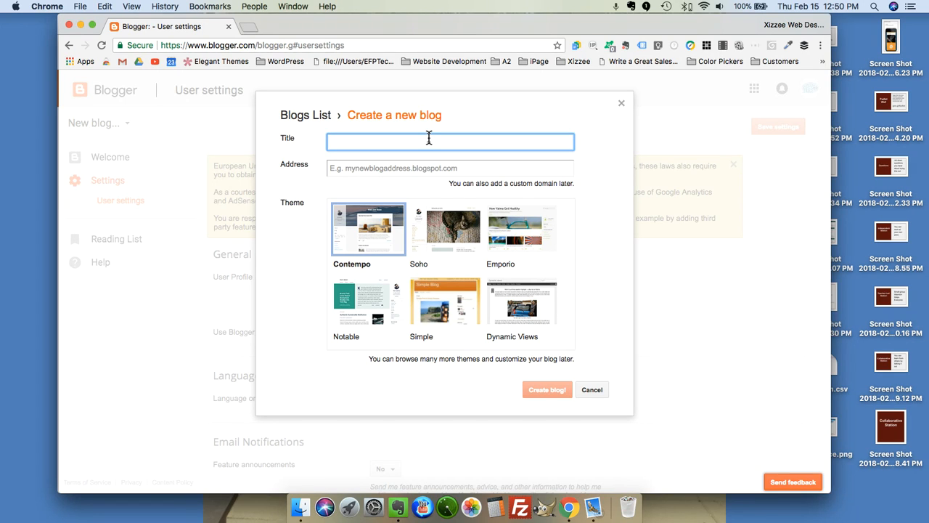
{"action": "type", "text": "Wordsmith"}
{"action": "left_click", "coordinate": [429, 170]}
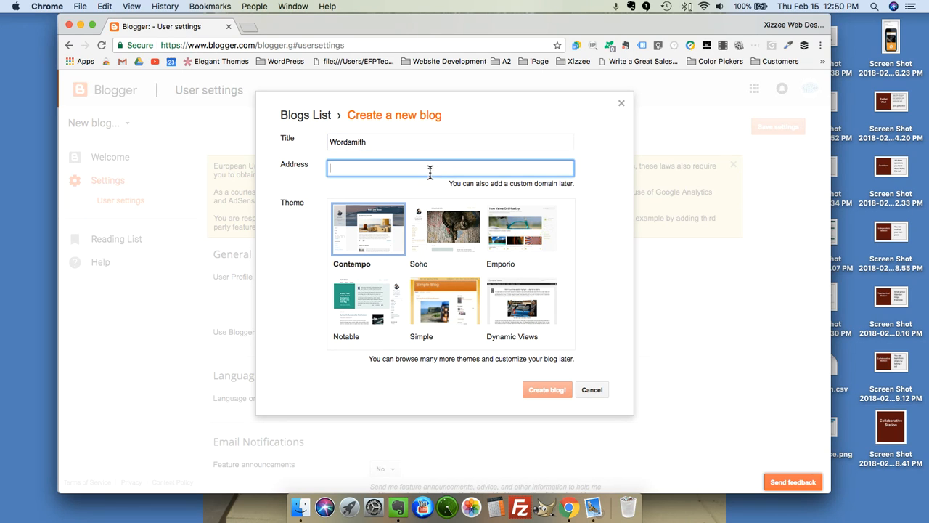
{"action": "left_click", "coordinate": [378, 140]}
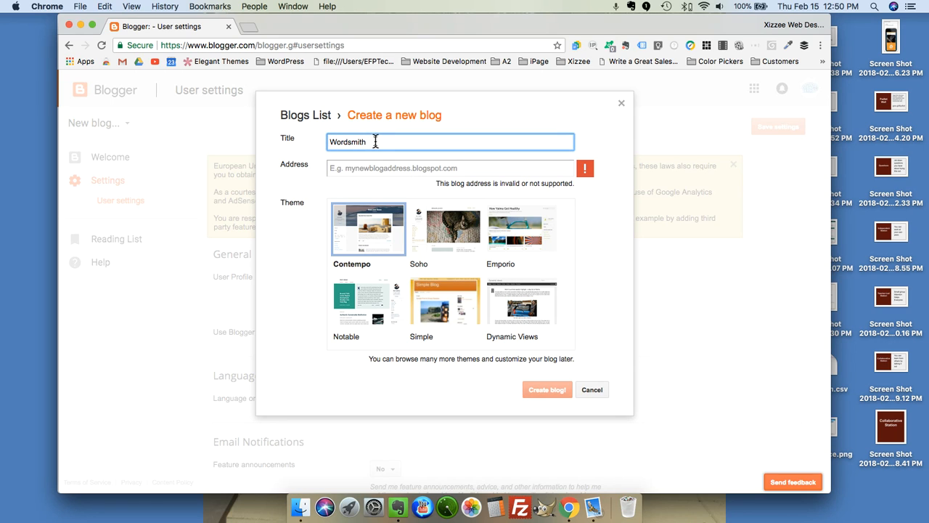
Pick wordsmith.blogspot.com as the address, then select and delete it to leave the field empty.
{"action": "left_click", "coordinate": [361, 167]}
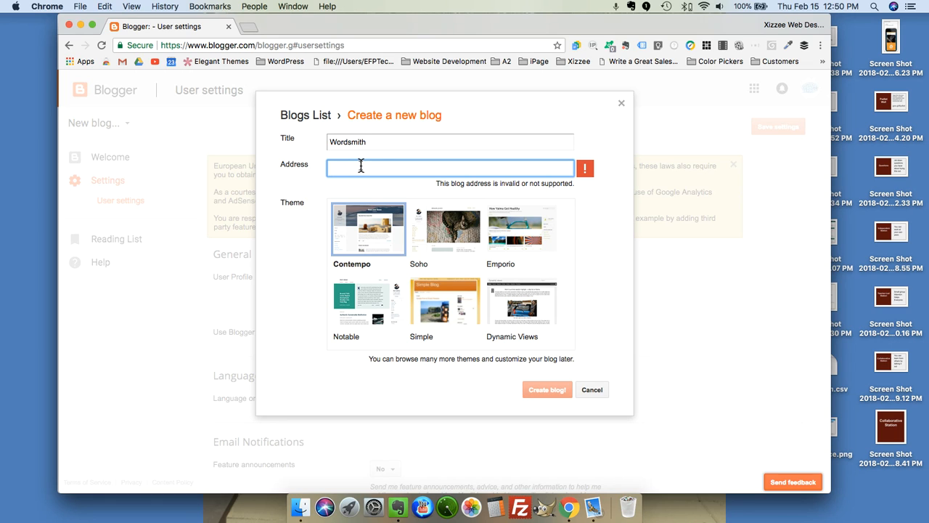
{"action": "type", "text": "wordsmith"}
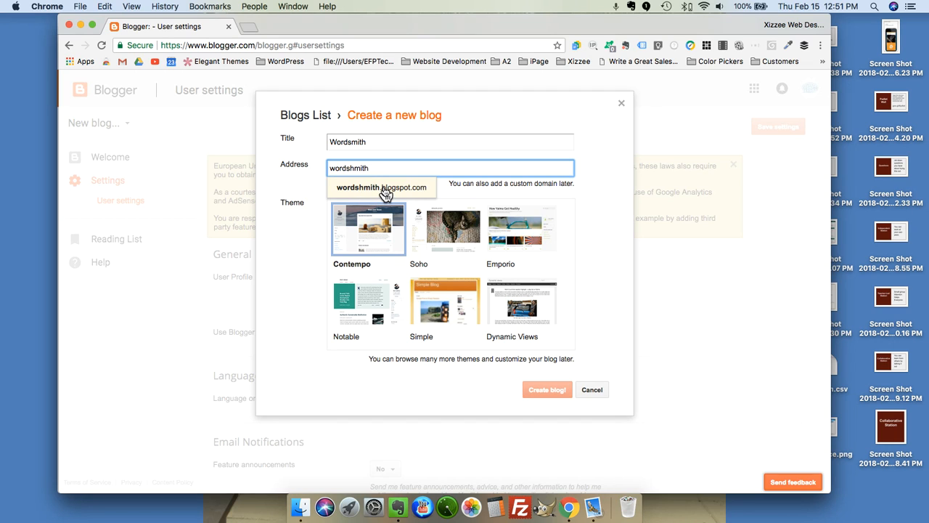
{"action": "left_click", "coordinate": [384, 191]}
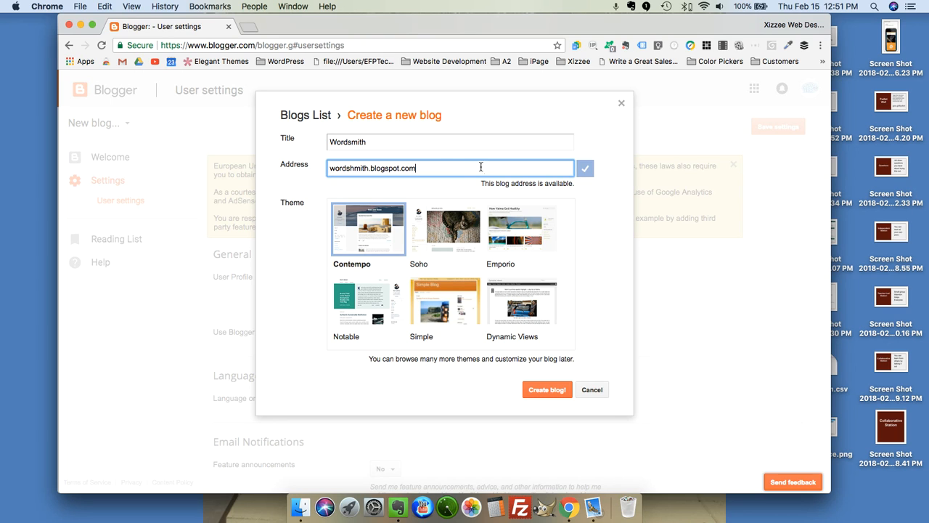
{"action": "left_click_drag", "start_coordinate": [453, 168], "coordinate": [327, 168]}
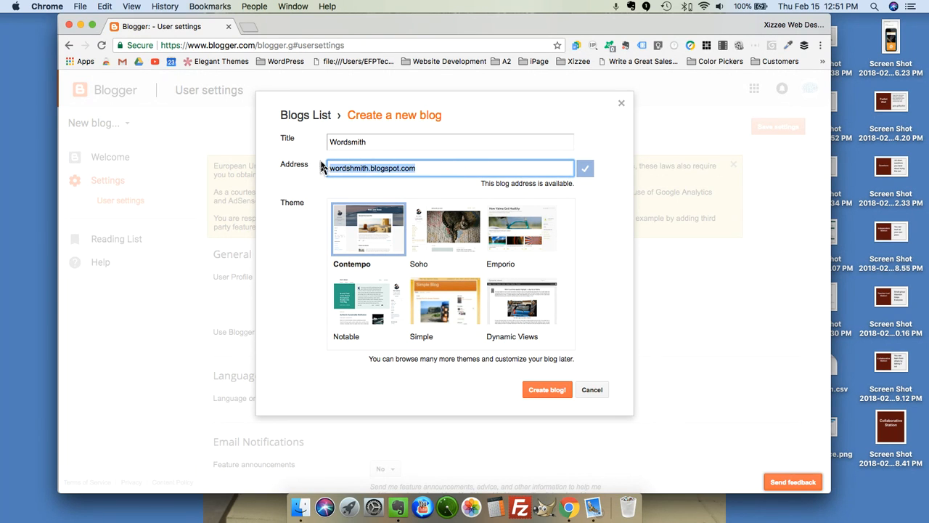
{"action": "key", "text": "BackSpace"}
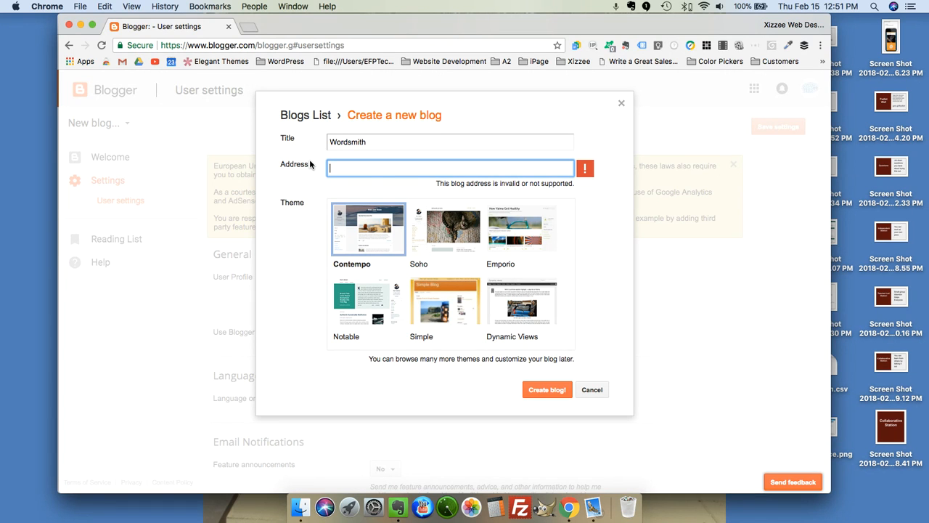
Try a name-based address and then wordsmith.blogspot.com, which proves unavailable.
{"action": "type", "text": "Eileen"}
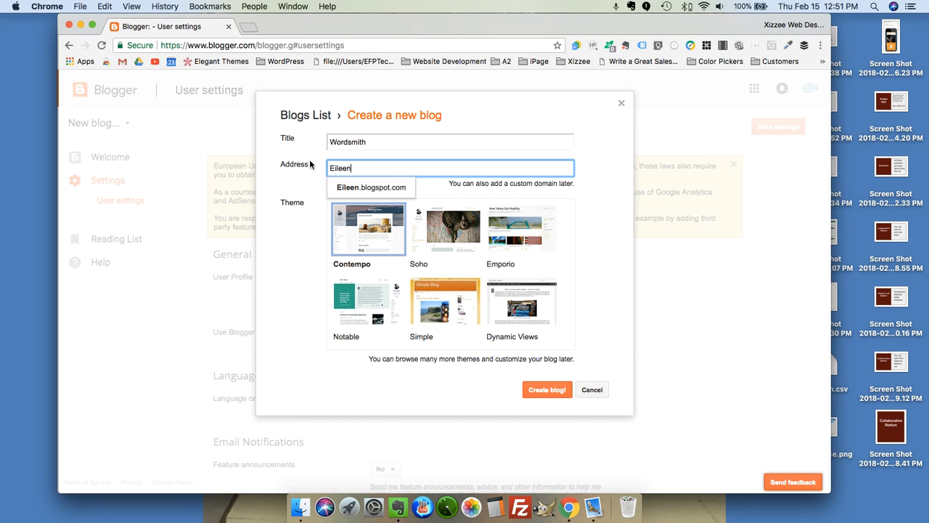
{"action": "type", "text": "BH"}
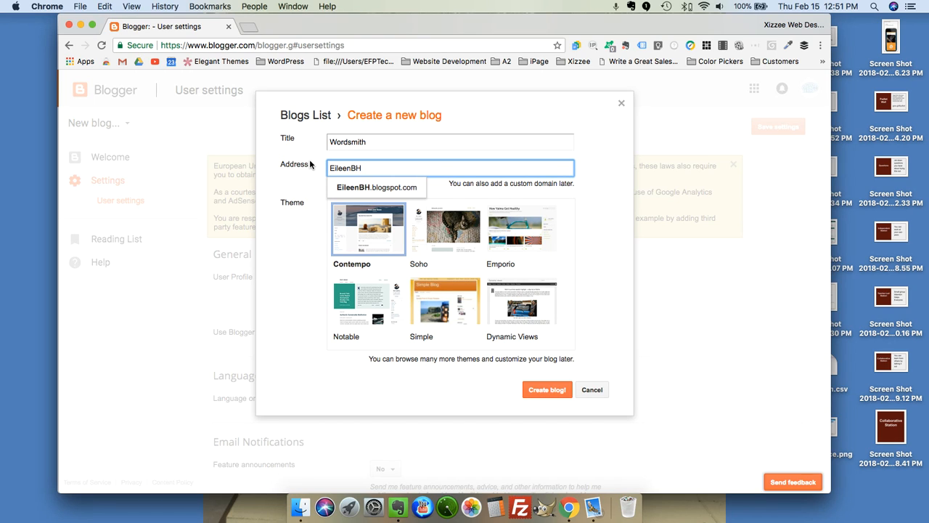
{"action": "type", "text": "18"}
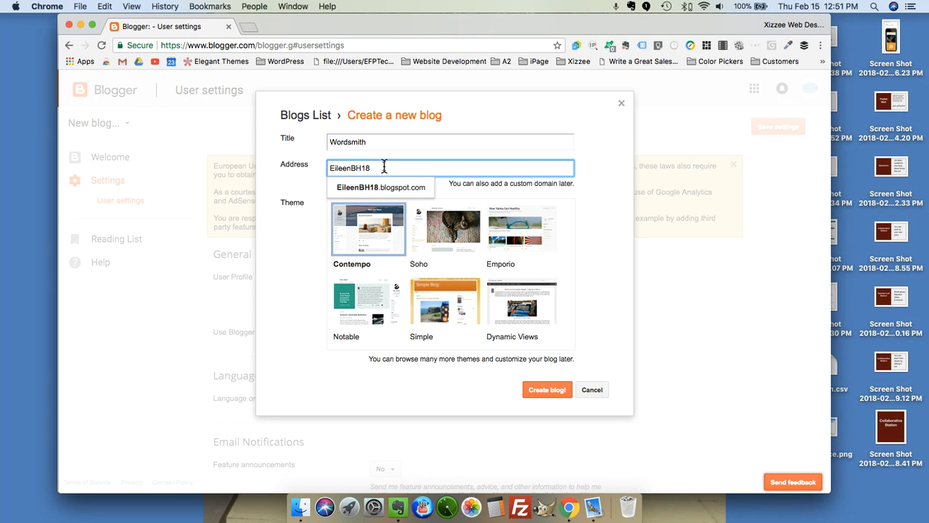
{"action": "left_click_drag", "start_coordinate": [383, 166], "coordinate": [316, 174]}
{"action": "type", "text": "wordsmith"}
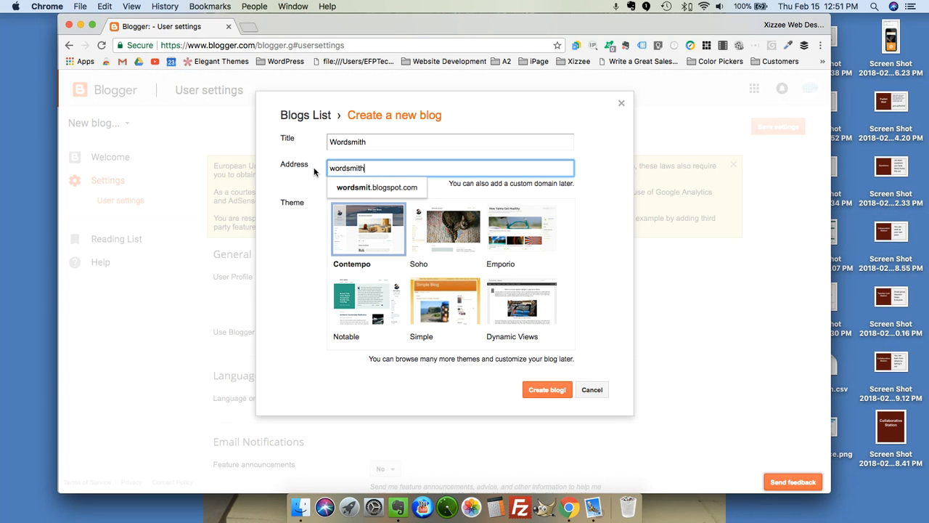
{"action": "left_click", "coordinate": [399, 186]}
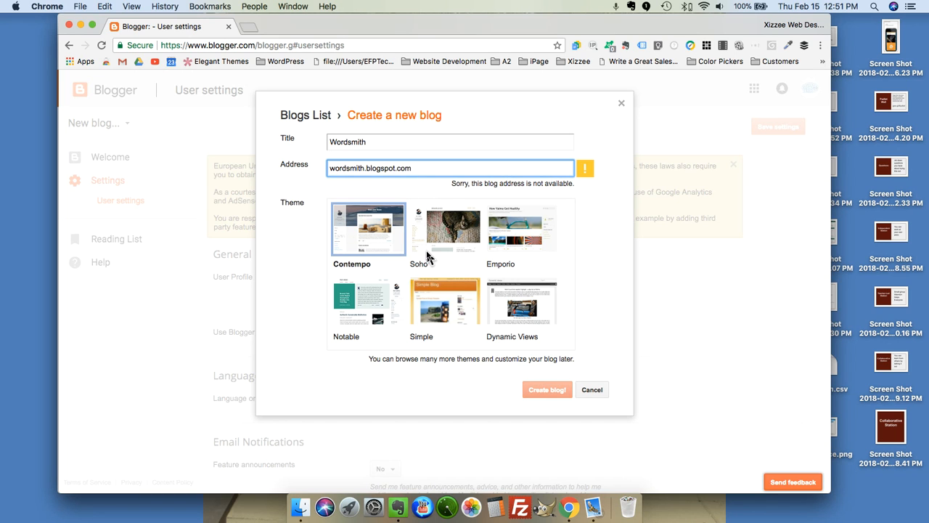
{"action": "scroll", "coordinate": [428, 256], "scroll_direction": "down", "scroll_amount": 2}
{"action": "scroll", "coordinate": [426, 254], "scroll_direction": "up", "scroll_amount": 2}
Replace the address with EFP2018 and accept EFP2018.blogspot.com.
{"action": "left_click_drag", "start_coordinate": [422, 168], "coordinate": [305, 166]}
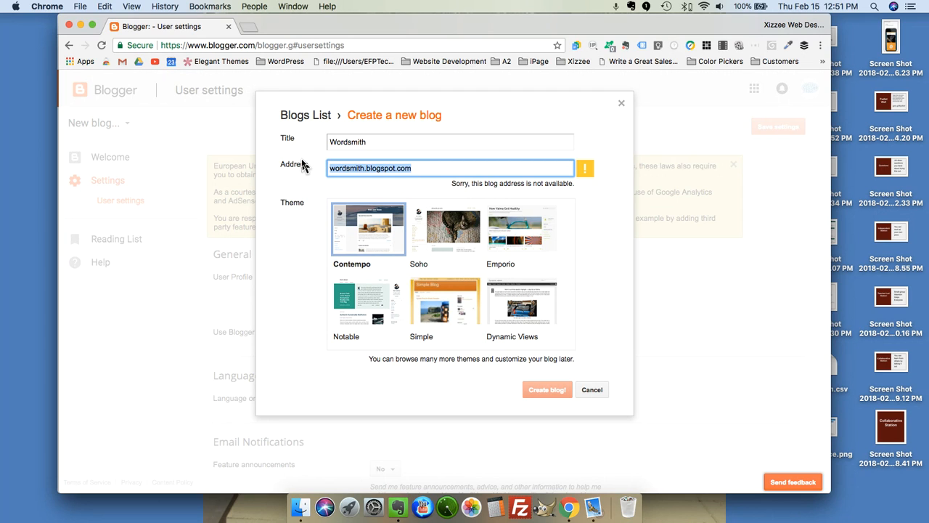
{"action": "type", "text": "Ef"}
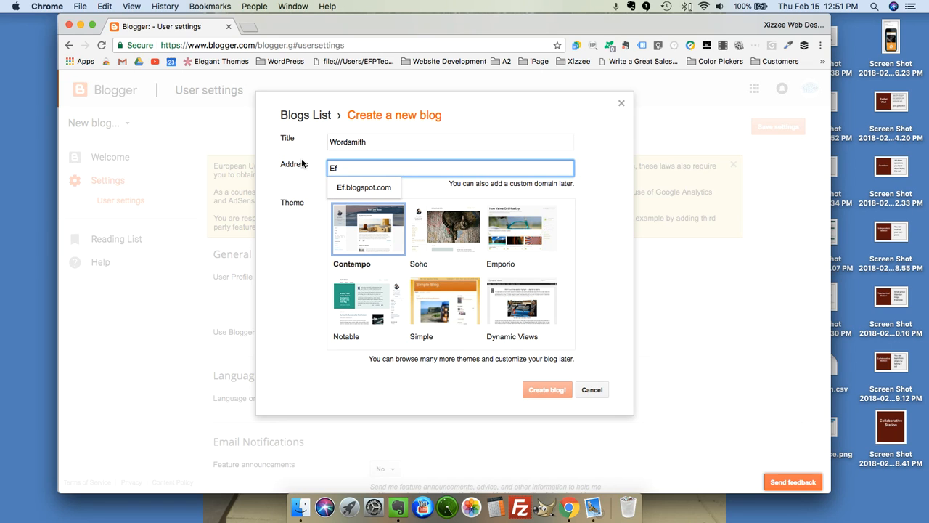
{"action": "key", "text": "BackSpace"}
{"action": "key", "text": "BackSpace"}
{"action": "type", "text": "FE"}
{"action": "key", "text": "BackSpace"}
{"action": "key", "text": "BackSpace"}
{"action": "type", "text": "EFP2018"}
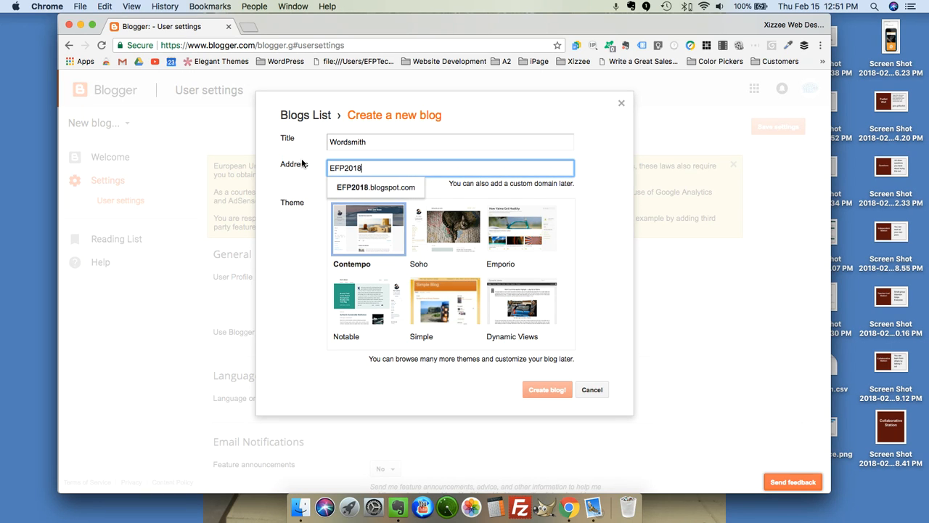
{"action": "left_click", "coordinate": [360, 188]}
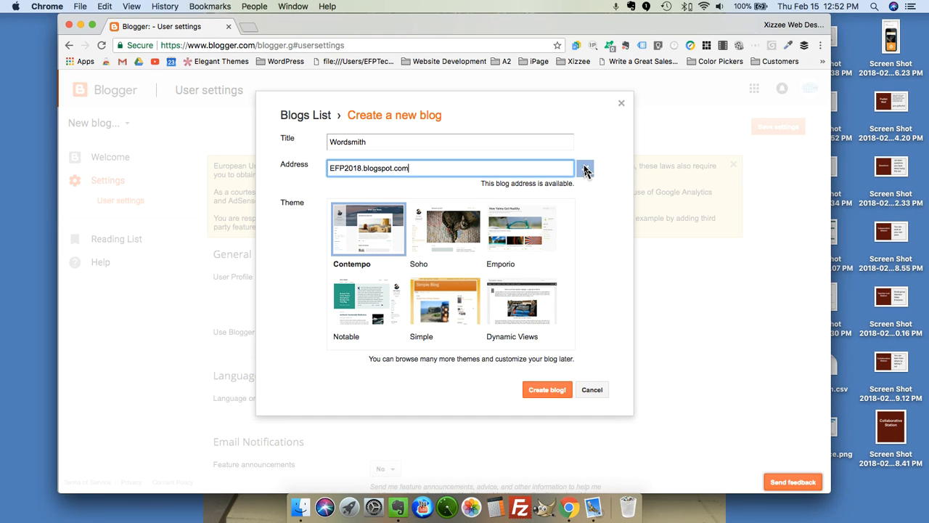
Choose the Soho theme for the new blog.
{"action": "scroll", "coordinate": [454, 297], "scroll_direction": "down", "scroll_amount": 4}
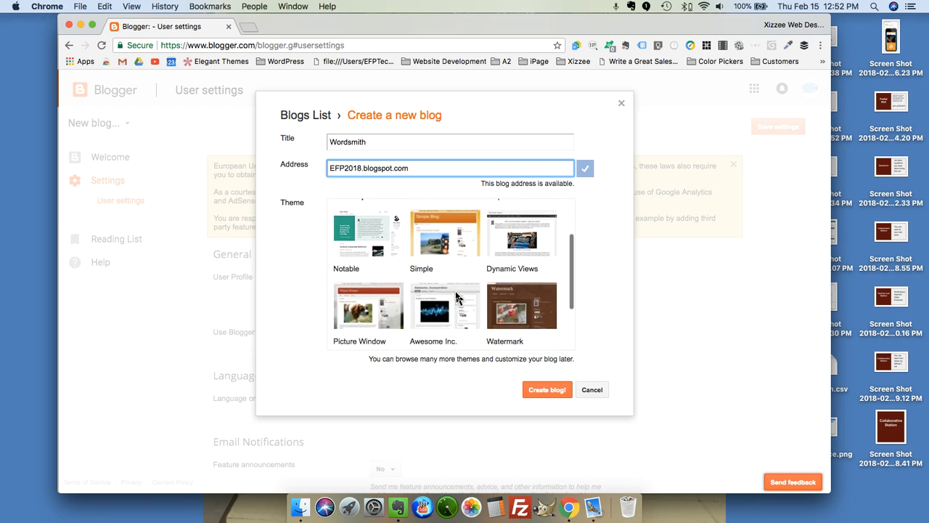
{"action": "scroll", "coordinate": [458, 298], "scroll_direction": "up", "scroll_amount": 4}
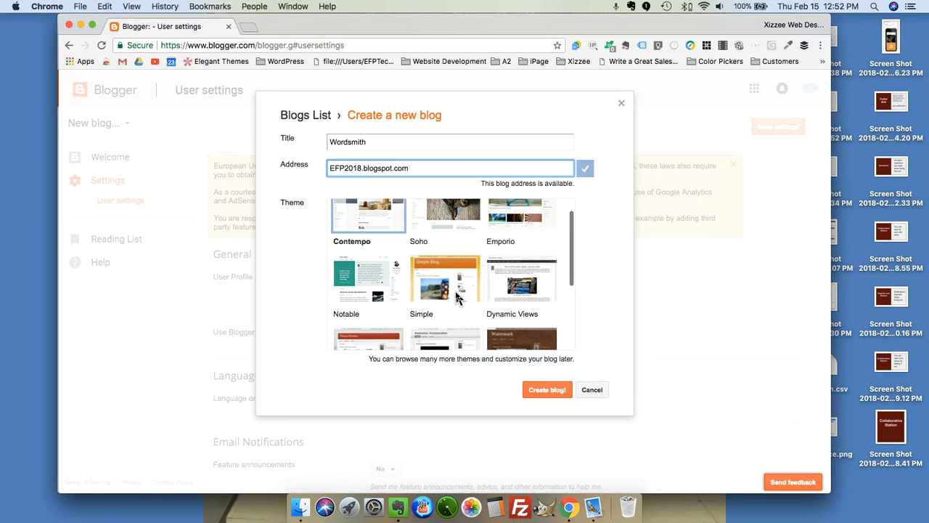
{"action": "scroll", "coordinate": [458, 294], "scroll_direction": "down", "scroll_amount": 1}
{"action": "scroll", "coordinate": [456, 276], "scroll_direction": "up", "scroll_amount": 1}
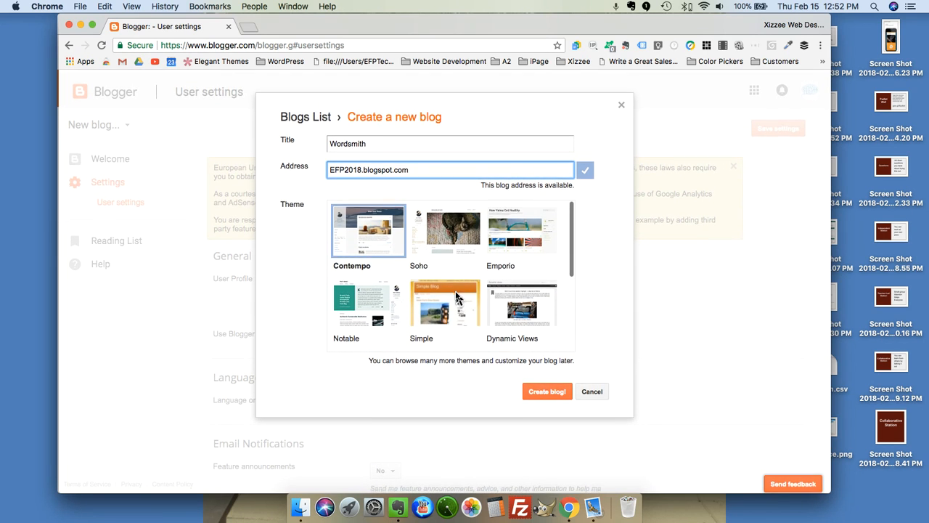
{"action": "left_click", "coordinate": [455, 243]}
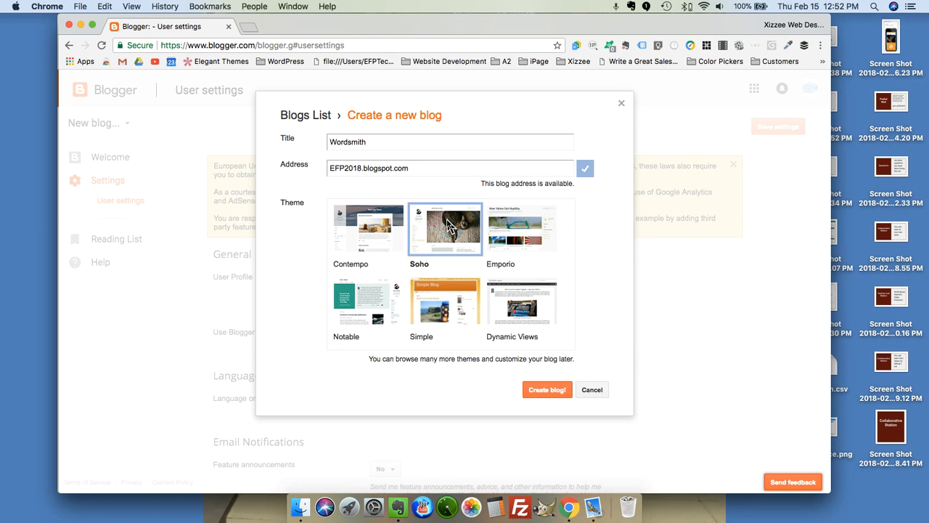
Create the Wordsmith blog, search custom domains for the author's name, then dismiss the domain offer.
{"action": "left_click", "coordinate": [543, 394]}
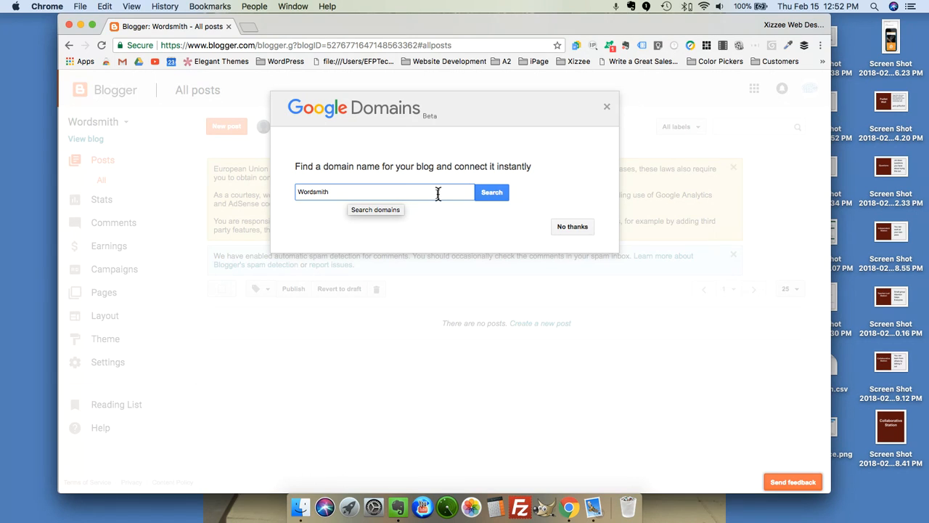
{"action": "double_click", "coordinate": [353, 192]}
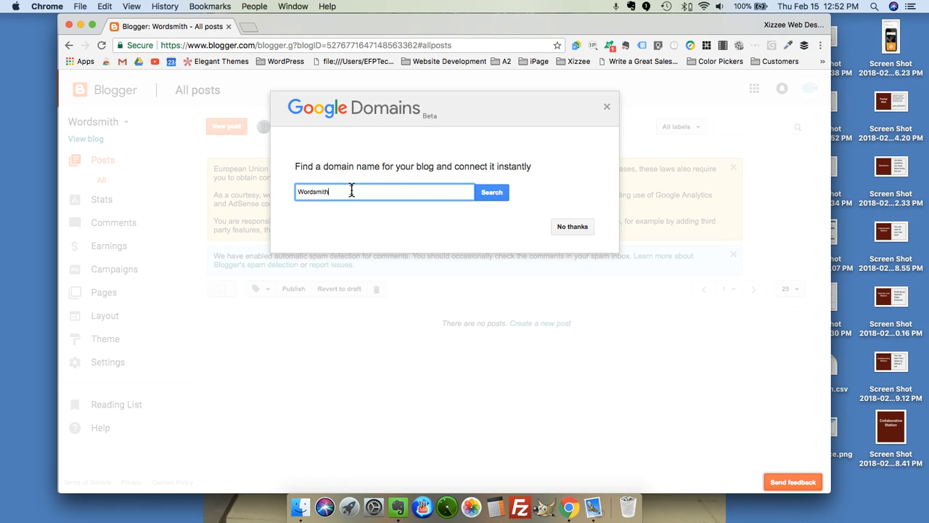
{"action": "type", "text": "eileenfernandezparker"}
{"action": "left_click", "coordinate": [492, 194]}
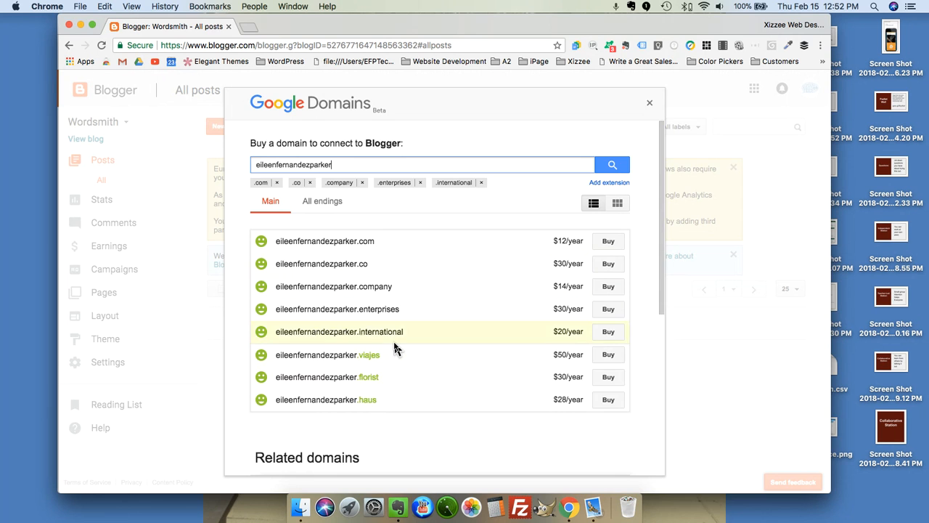
{"action": "scroll", "coordinate": [394, 348], "scroll_direction": "down", "scroll_amount": 10}
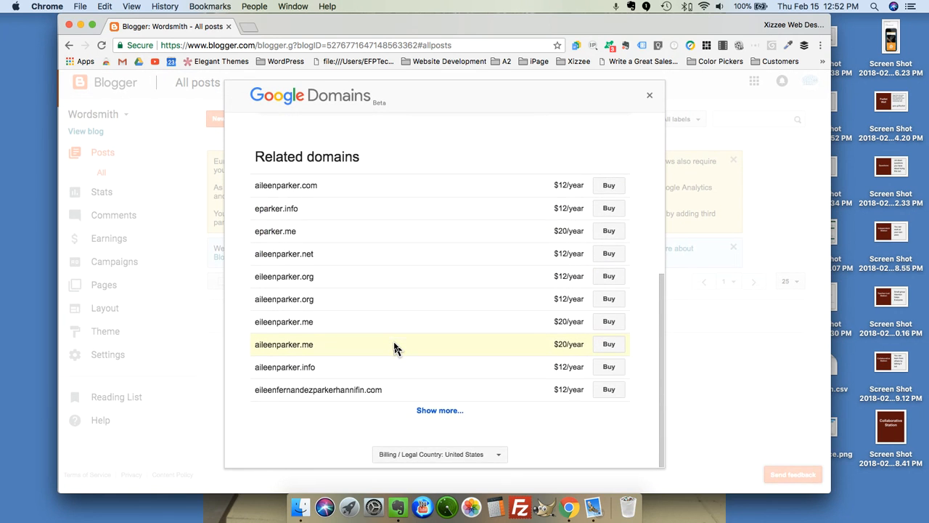
{"action": "scroll", "coordinate": [394, 348], "scroll_direction": "up", "scroll_amount": 10}
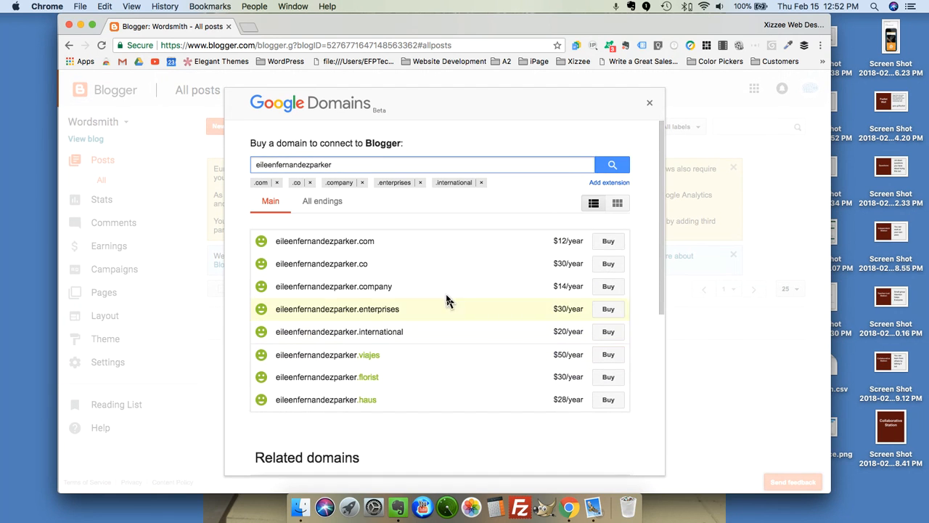
{"action": "left_click", "coordinate": [651, 105]}
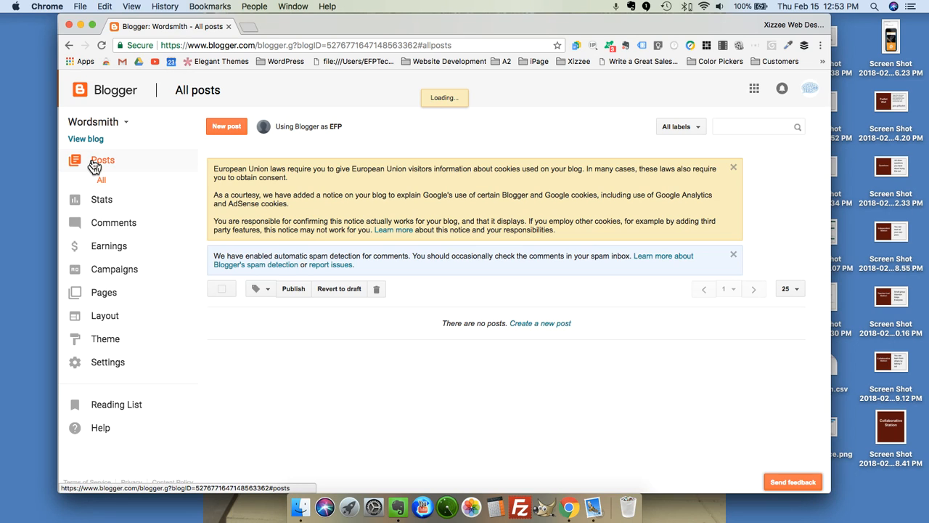
{"action": "left_click", "coordinate": [130, 126]}
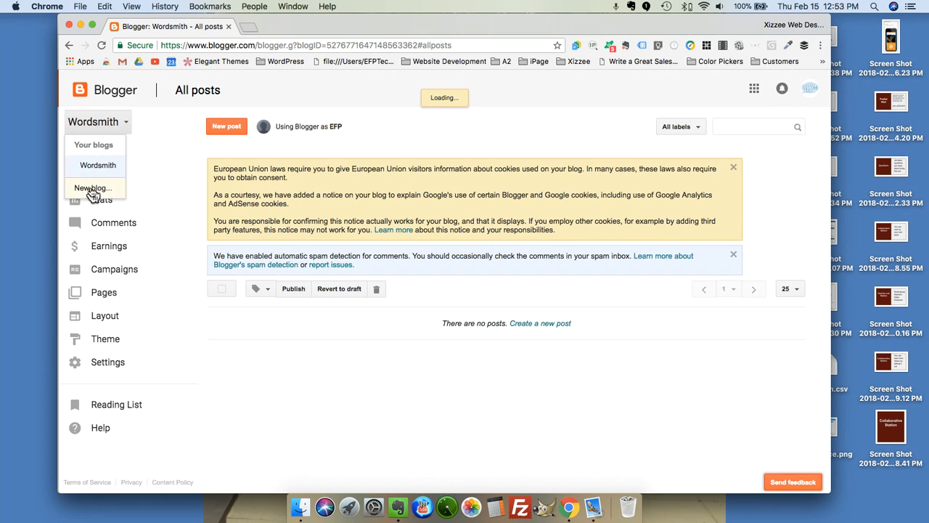
{"action": "left_click", "coordinate": [160, 160]}
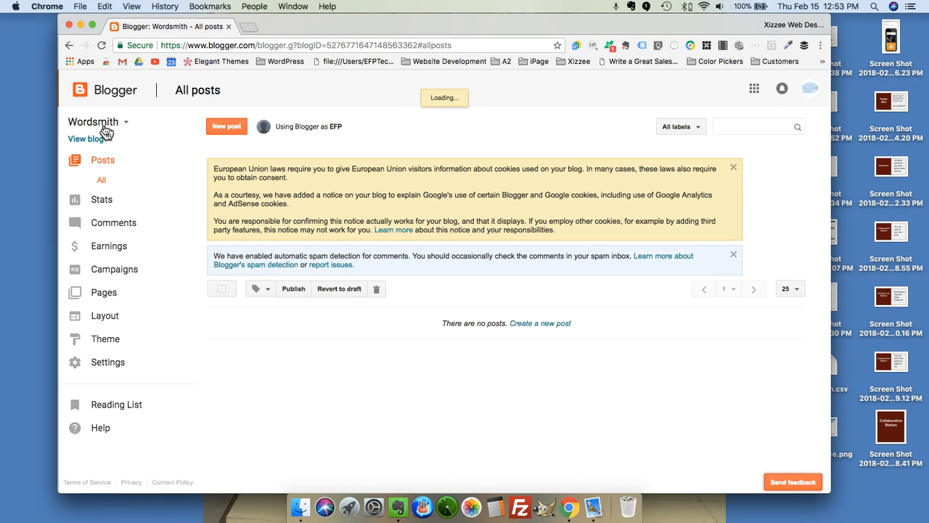
Open Wordsmith's Settings > Basic page showing title, address efp2018.blogspot.com and privacy.
{"action": "left_click", "coordinate": [109, 362]}
{"action": "scroll", "coordinate": [110, 365], "scroll_direction": "down", "scroll_amount": 2}
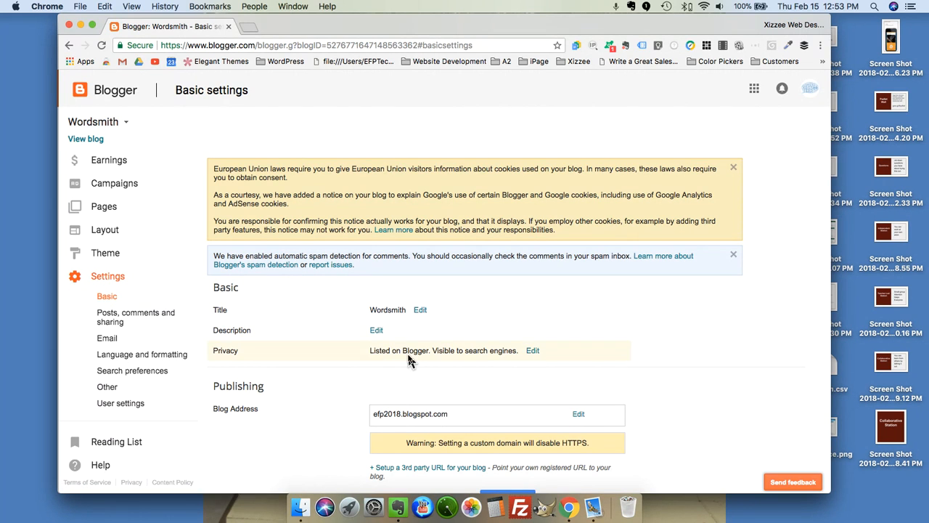
{"action": "scroll", "coordinate": [409, 357], "scroll_direction": "down", "scroll_amount": 4}
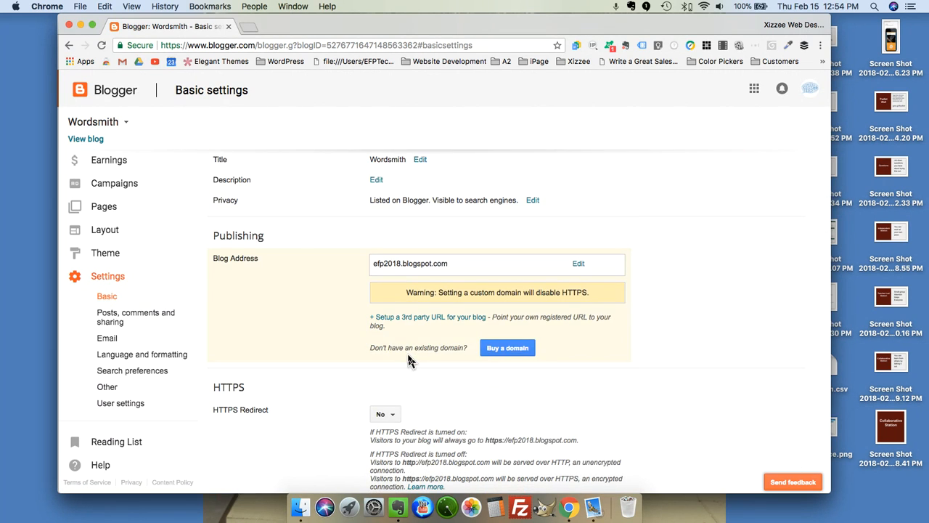
{"action": "scroll", "coordinate": [336, 190], "scroll_direction": "up", "scroll_amount": 1}
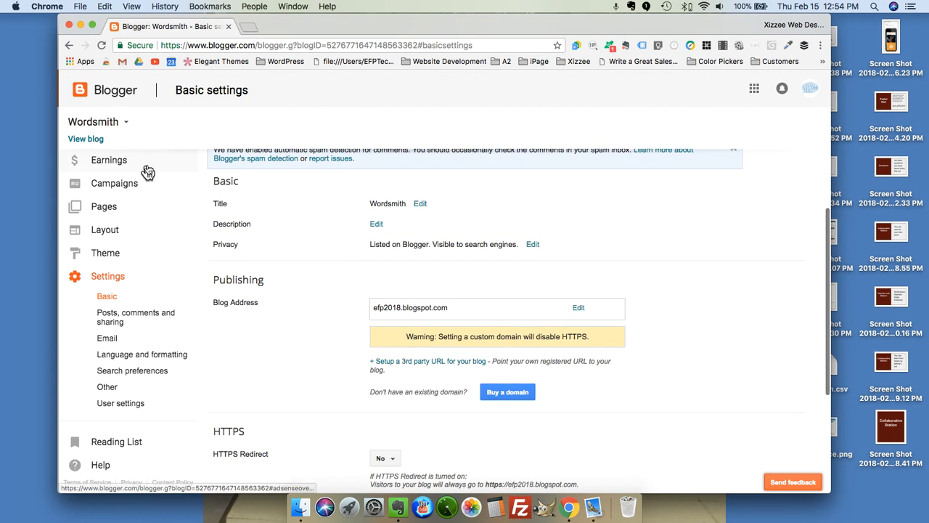
{"action": "left_click", "coordinate": [104, 300]}
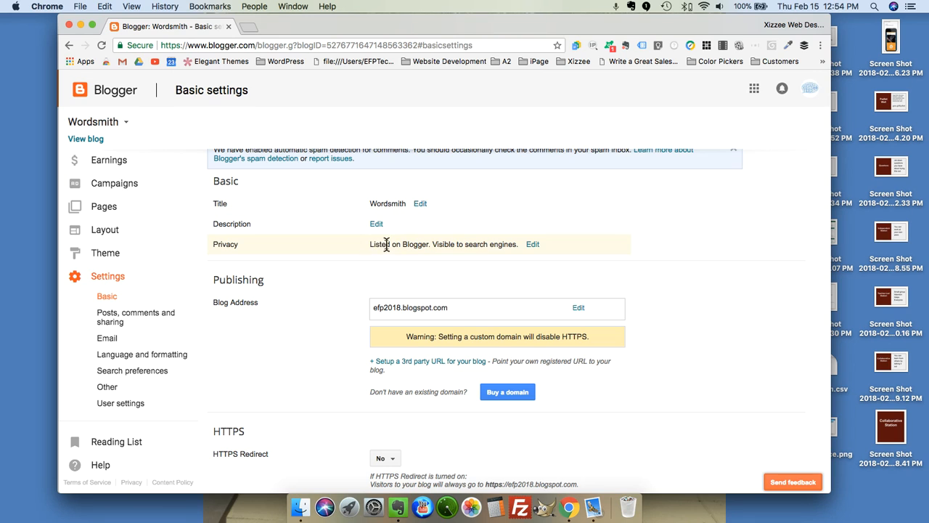
Set both Privacy questions to No, unlisting Wordsmith and hiding it from search engines, and save.
{"action": "left_click", "coordinate": [534, 246]}
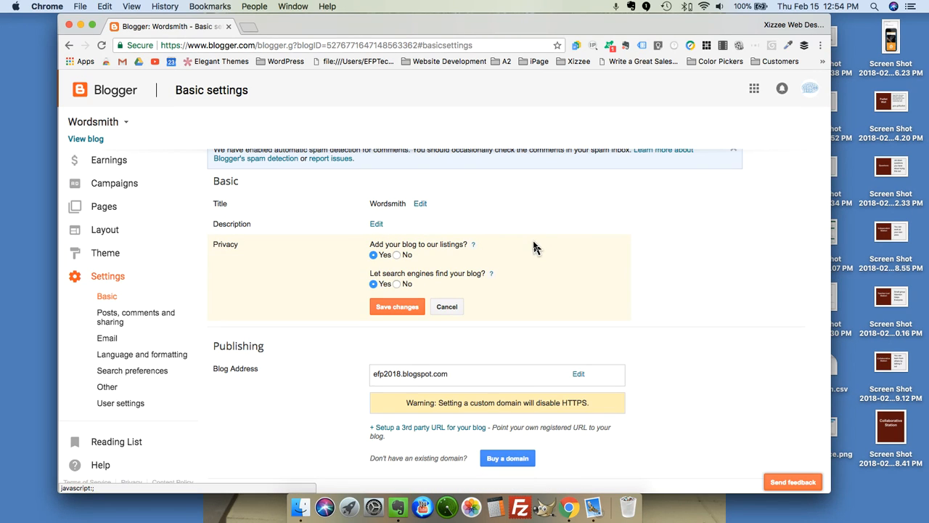
{"action": "left_click", "coordinate": [396, 254]}
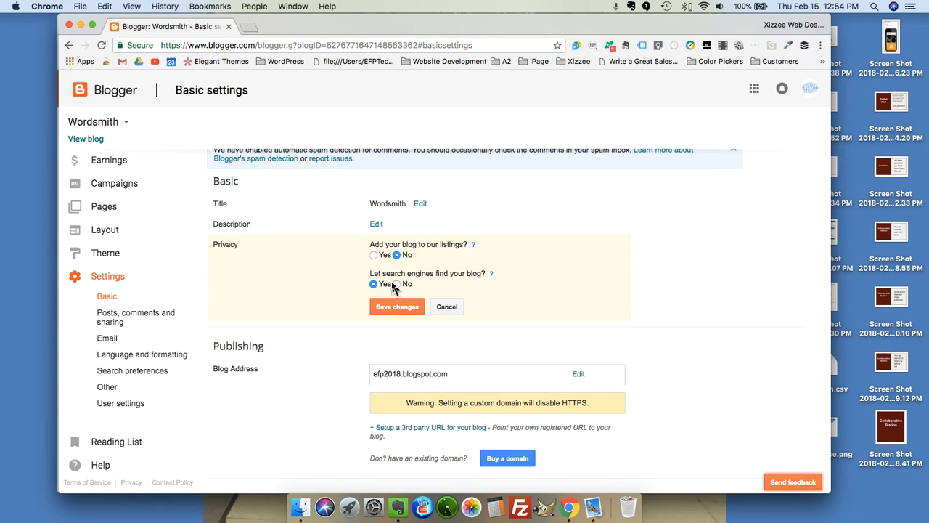
{"action": "left_click", "coordinate": [397, 284]}
{"action": "left_click", "coordinate": [399, 307]}
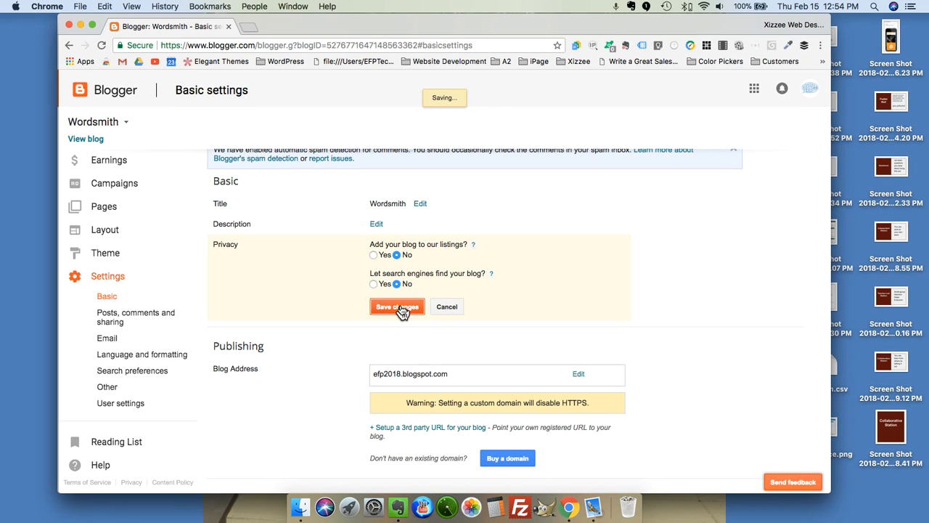
{"action": "scroll", "coordinate": [686, 319], "scroll_direction": "down", "scroll_amount": 3}
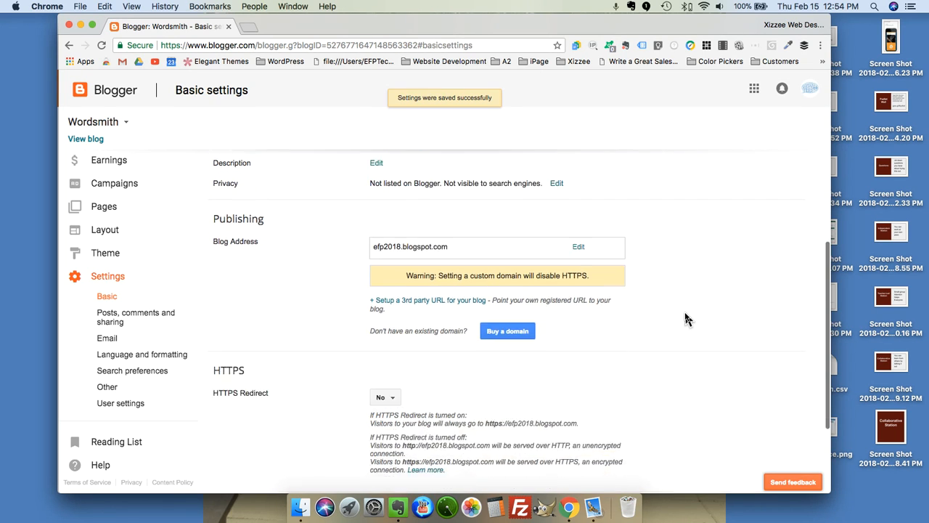
{"action": "scroll", "coordinate": [686, 319], "scroll_direction": "down", "scroll_amount": 1}
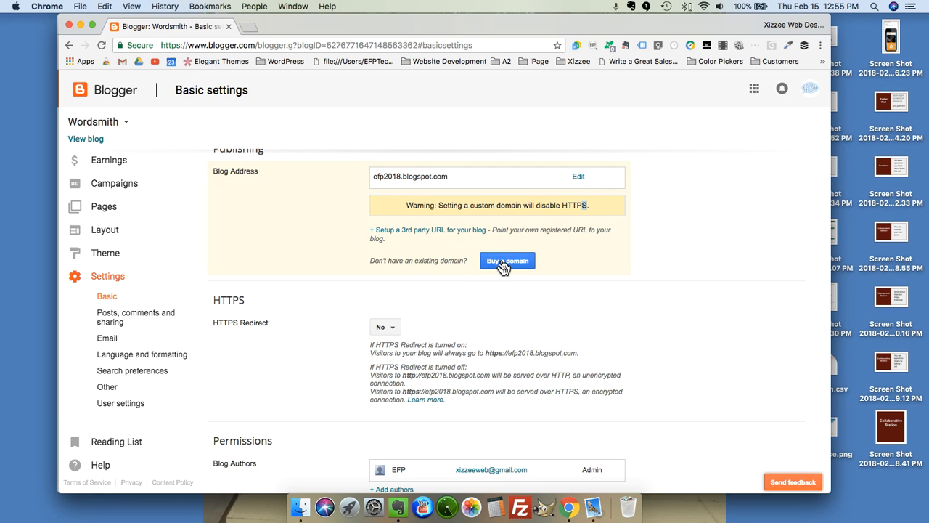
Keep Blog Readers set to Public and save the permission settings.
{"action": "scroll", "coordinate": [347, 296], "scroll_direction": "down", "scroll_amount": 2}
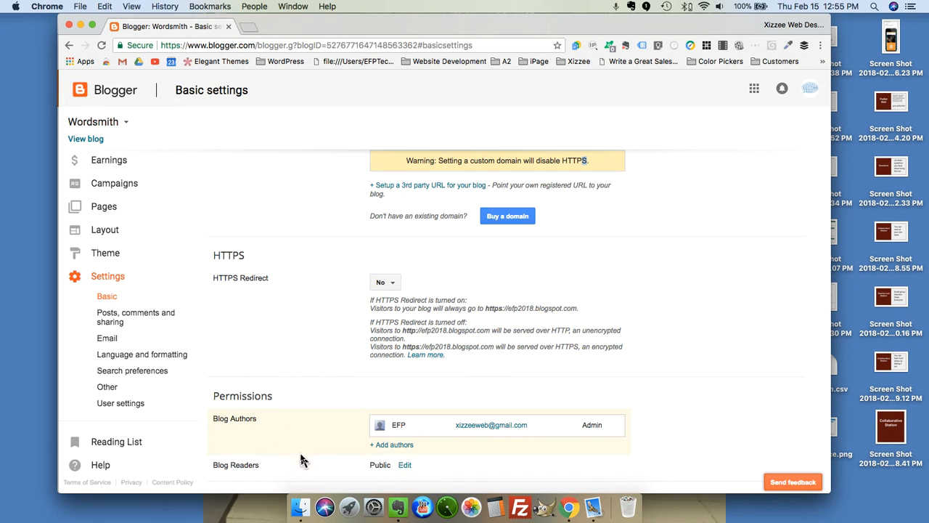
{"action": "left_click", "coordinate": [405, 466]}
{"action": "scroll", "coordinate": [406, 470], "scroll_direction": "down", "scroll_amount": 4}
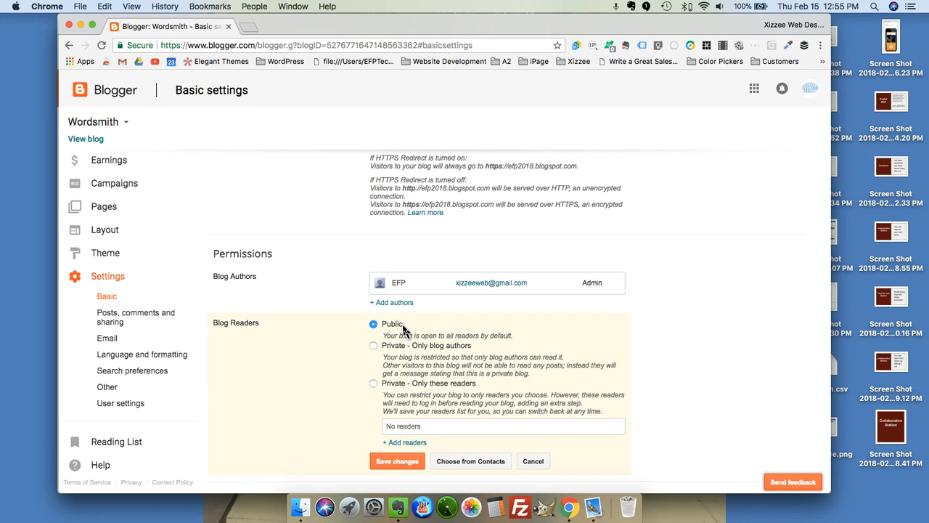
{"action": "left_click", "coordinate": [392, 463]}
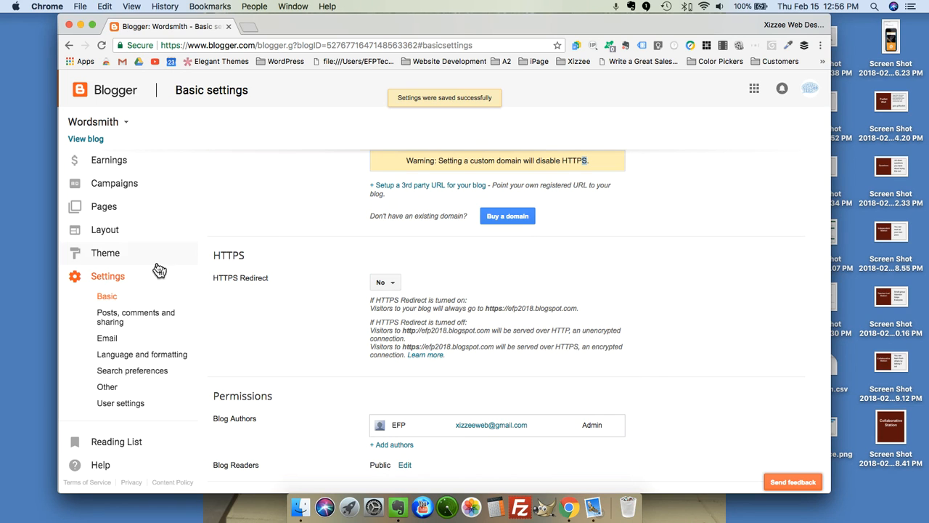
Open Posts, comments and sharing settings, leaving 11 posts per page and Lightbox showcasing at Yes.
{"action": "left_click", "coordinate": [113, 317]}
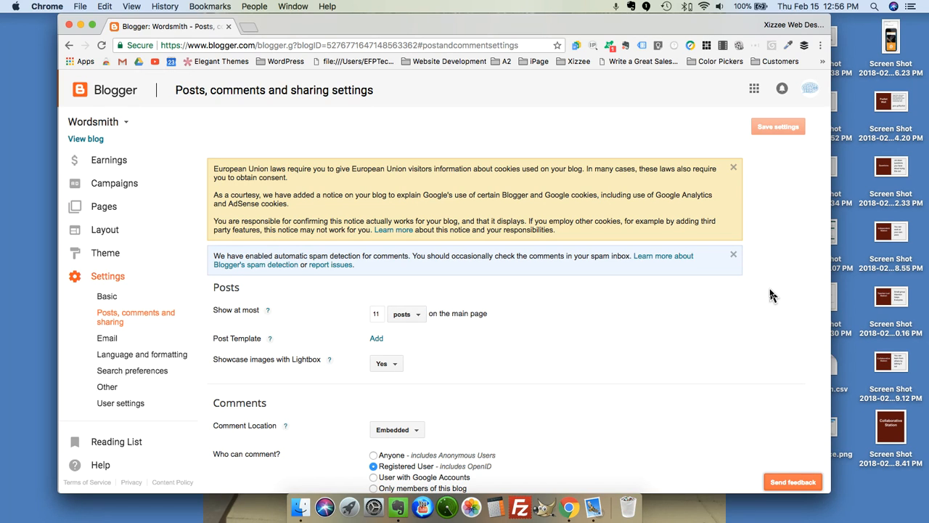
{"action": "scroll", "coordinate": [771, 295], "scroll_direction": "down", "scroll_amount": 4}
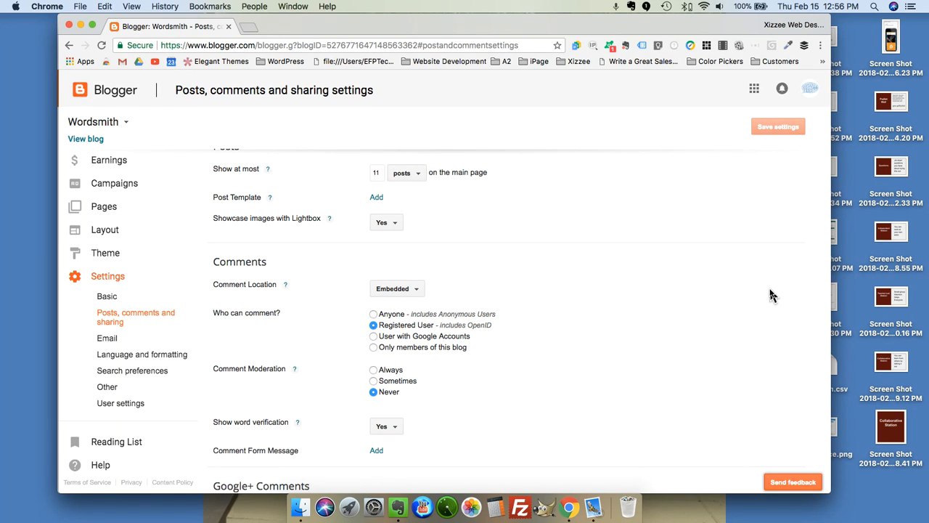
{"action": "scroll", "coordinate": [771, 296], "scroll_direction": "up", "scroll_amount": 3}
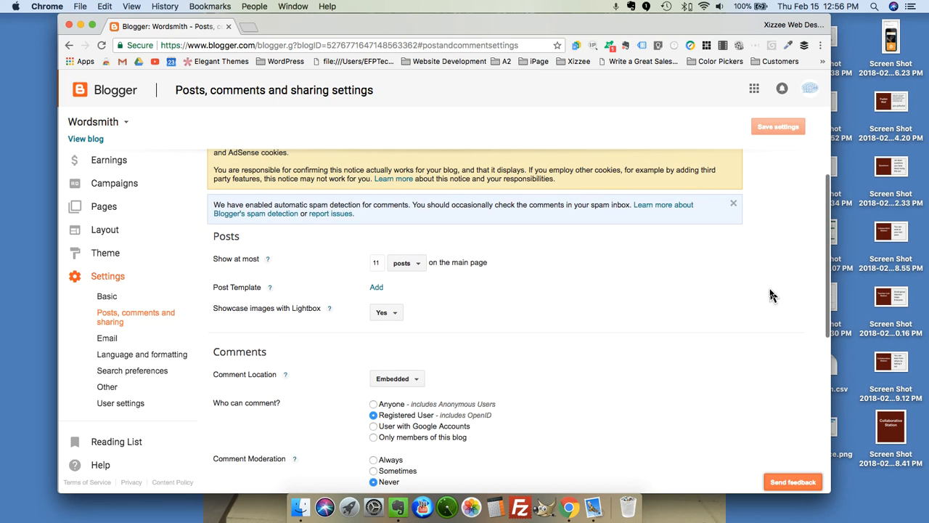
{"action": "scroll", "coordinate": [771, 296], "scroll_direction": "down", "scroll_amount": 3}
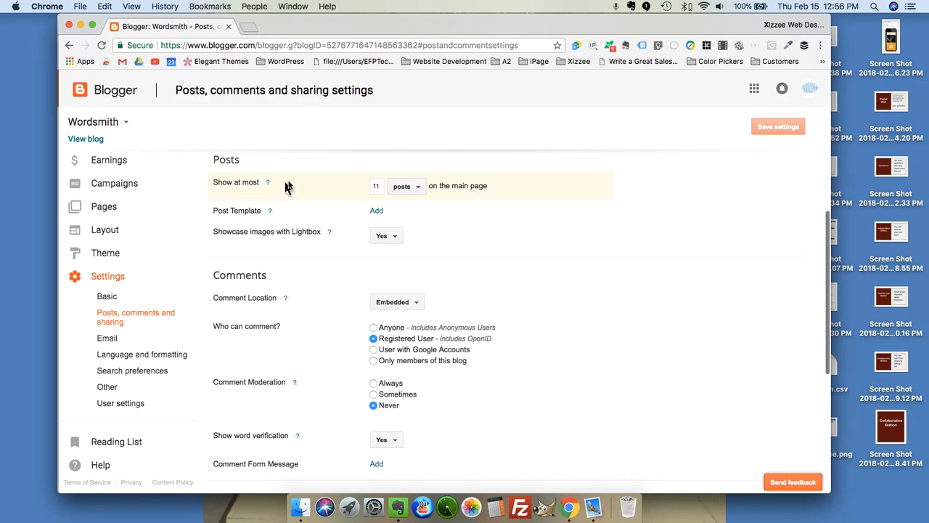
{"action": "left_click", "coordinate": [421, 188]}
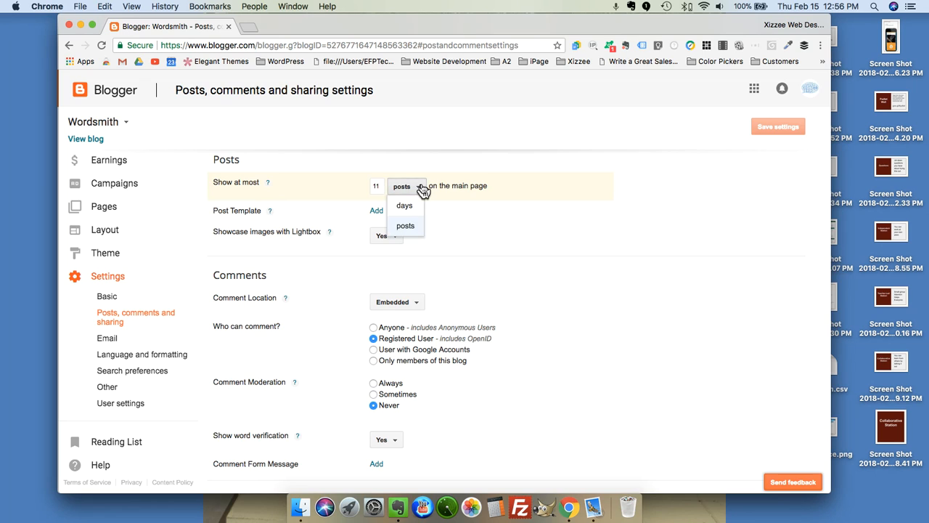
{"action": "left_click", "coordinate": [421, 188]}
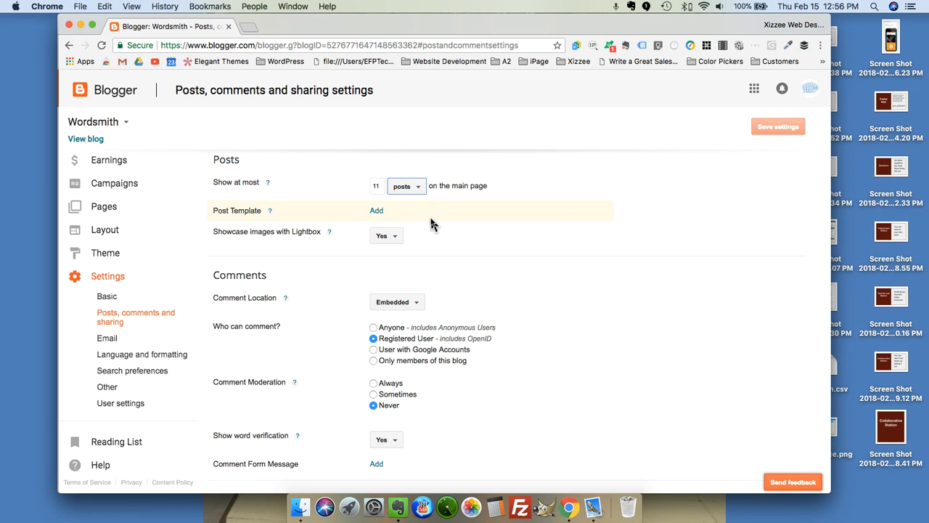
{"action": "left_click", "coordinate": [396, 238]}
{"action": "left_click", "coordinate": [396, 238]}
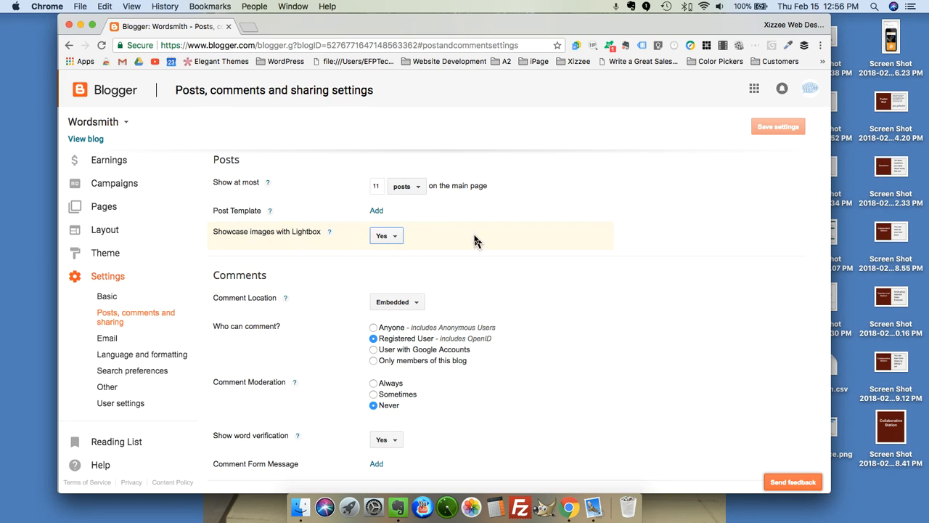
{"action": "scroll", "coordinate": [552, 267], "scroll_direction": "down", "scroll_amount": 3}
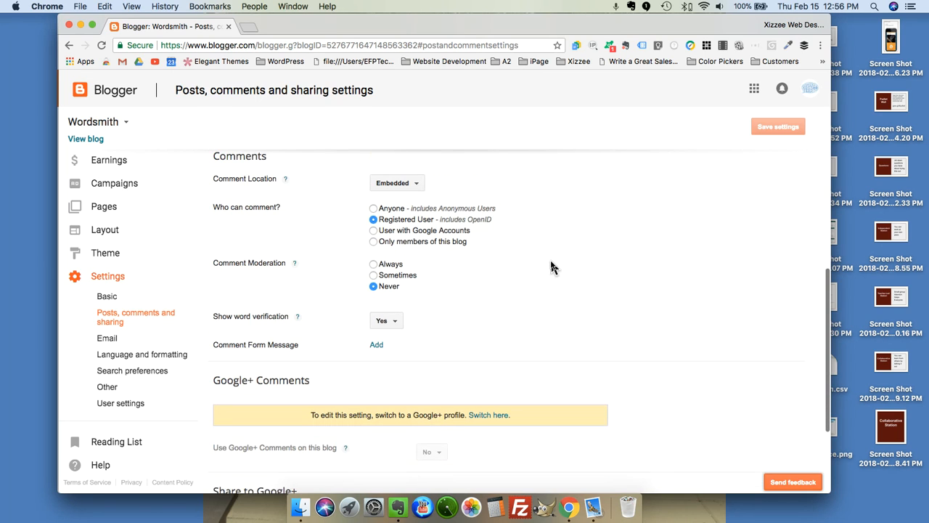
Keep comment location Embedded and allow only users with Google Accounts to comment.
{"action": "left_click", "coordinate": [420, 182]}
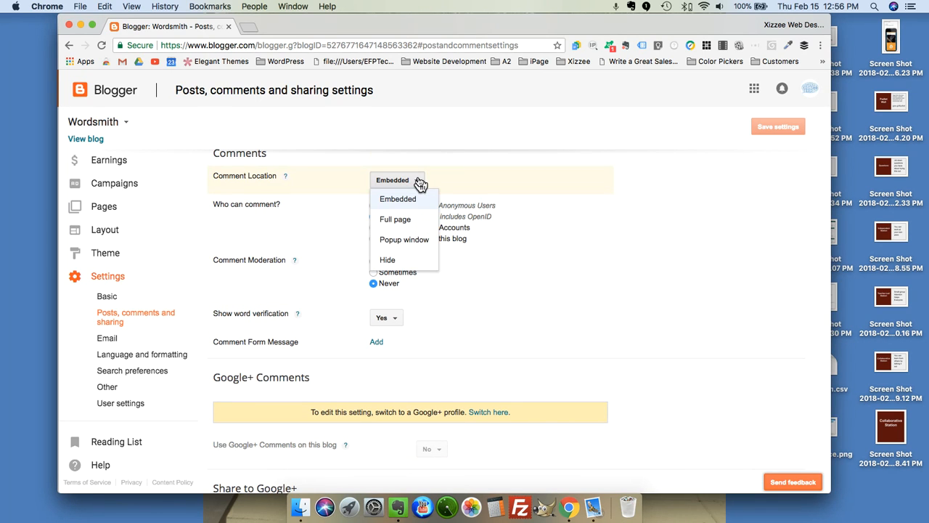
{"action": "left_click", "coordinate": [497, 180]}
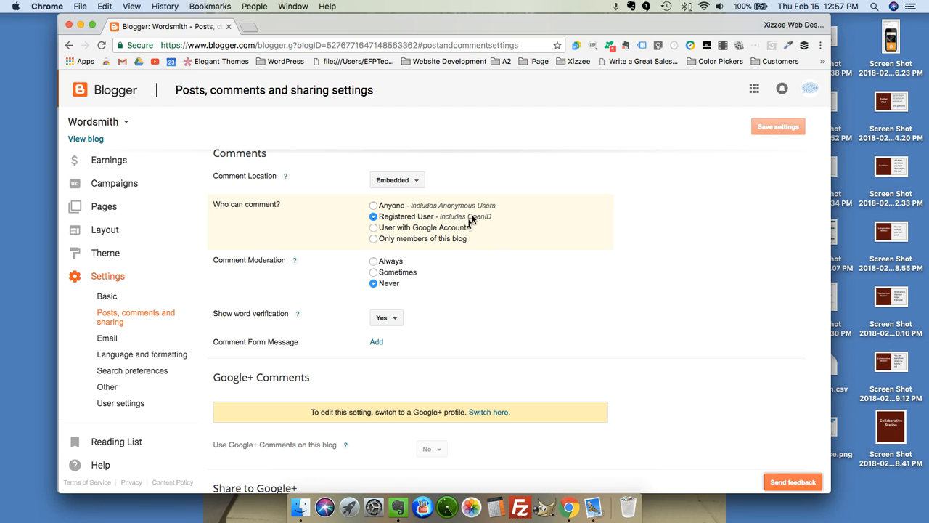
{"action": "left_click", "coordinate": [374, 229]}
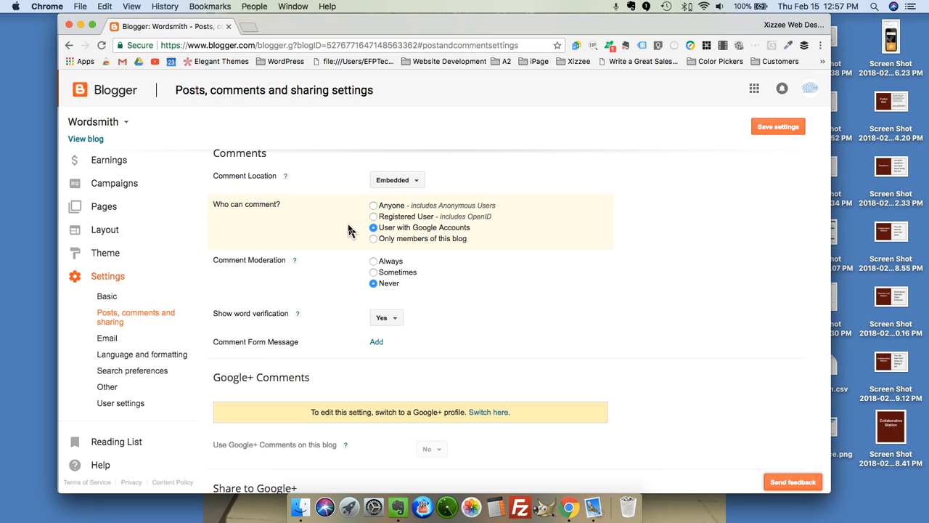
{"action": "scroll", "coordinate": [349, 230], "scroll_direction": "down", "scroll_amount": 3}
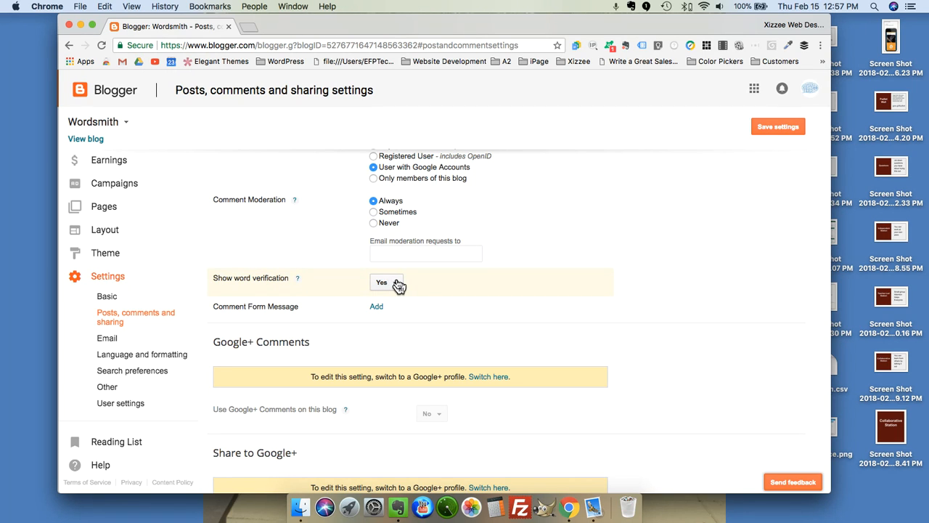
{"action": "scroll", "coordinate": [436, 308], "scroll_direction": "down", "scroll_amount": 3}
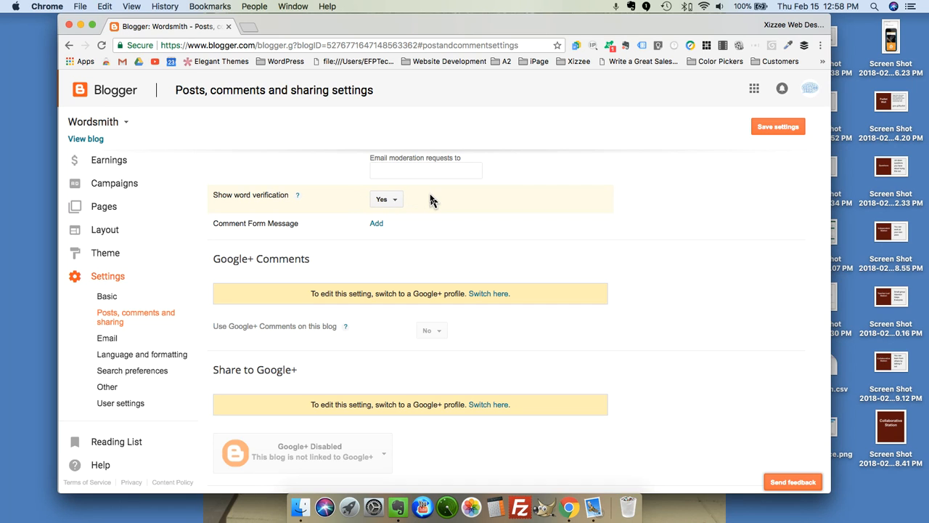
Add a comment form message thanking readers for commenting, fixing the 'trying' typo.
{"action": "left_click", "coordinate": [377, 225]}
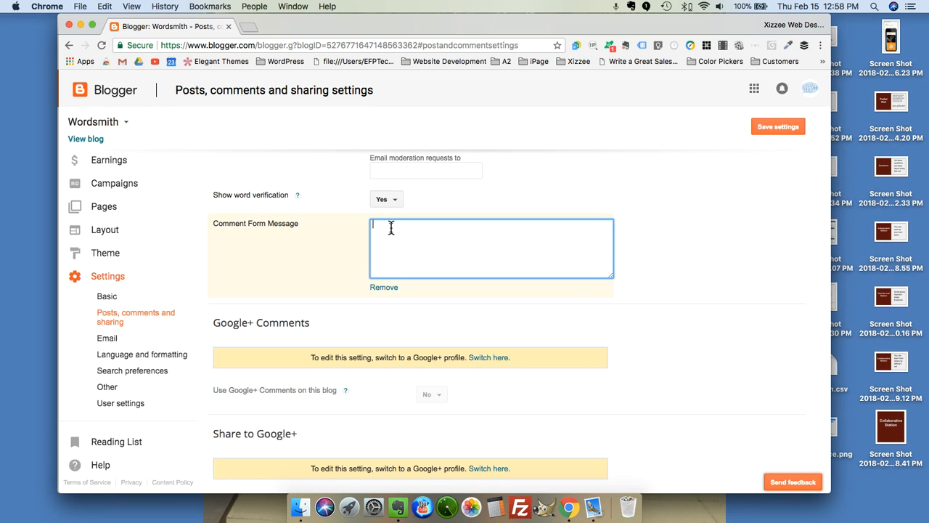
{"action": "type", "text": "Thank you for taking the time to comment on my blog."}
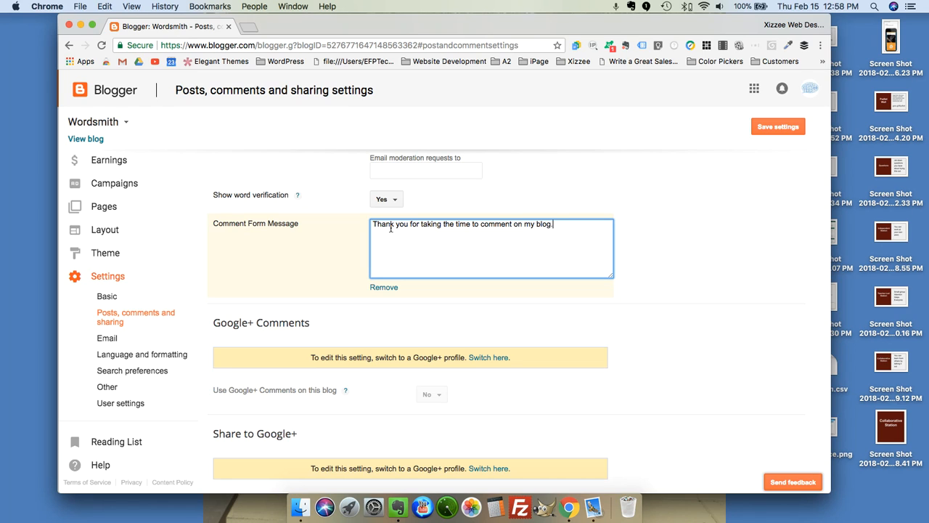
{"action": "type", "text": "  I am try ing to improve my sskills."}
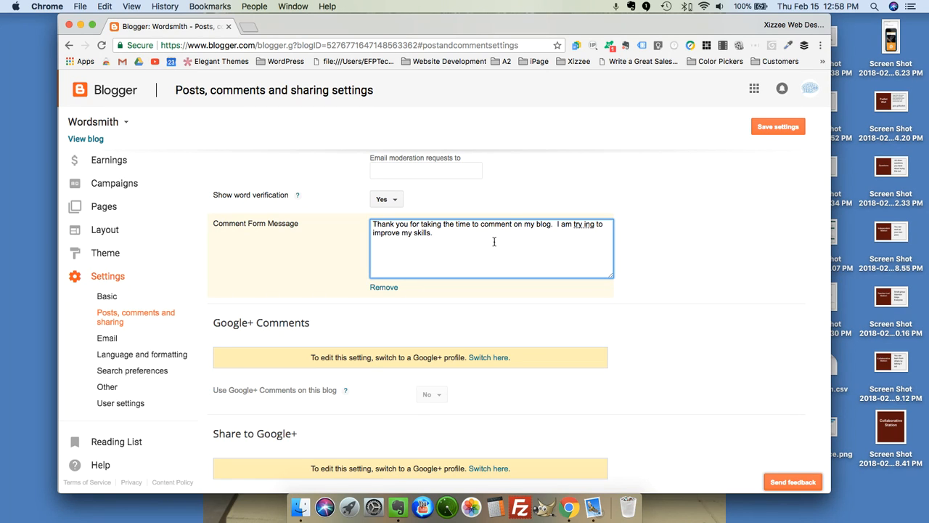
{"action": "left_click", "coordinate": [585, 224]}
{"action": "key", "text": "BackSpace"}
{"action": "left_click", "coordinate": [471, 240]}
Save the comment settings and go to the blog's Email settings.
{"action": "scroll", "coordinate": [355, 315], "scroll_direction": "down", "scroll_amount": 2}
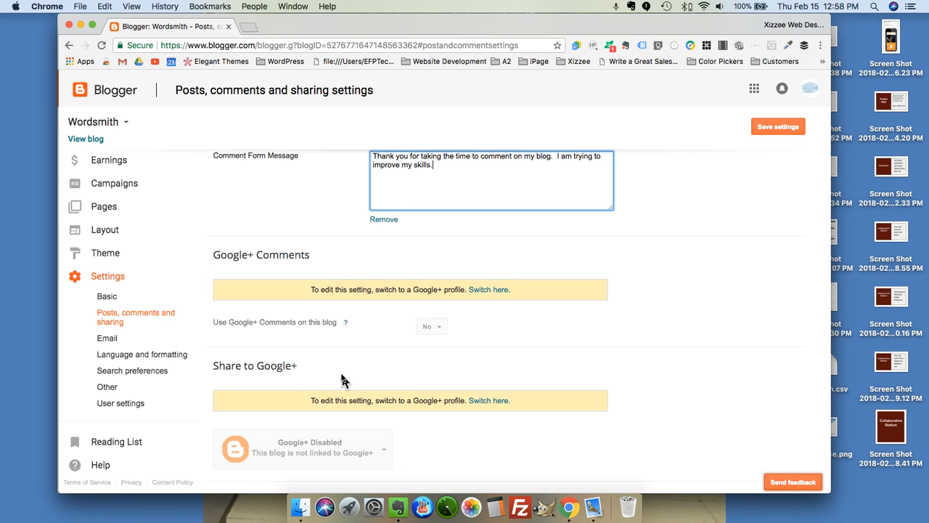
{"action": "scroll", "coordinate": [534, 426], "scroll_direction": "down", "scroll_amount": 1}
{"action": "left_click", "coordinate": [777, 129]}
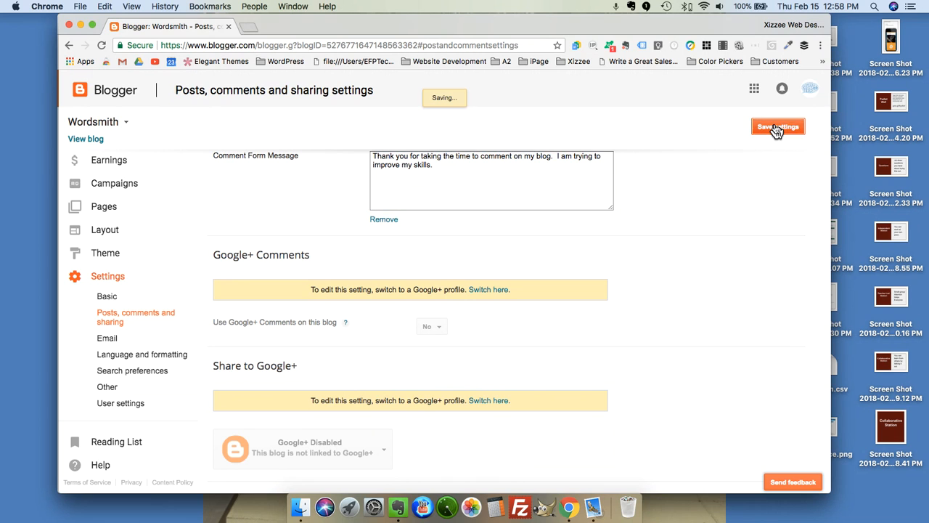
{"action": "left_click", "coordinate": [106, 340]}
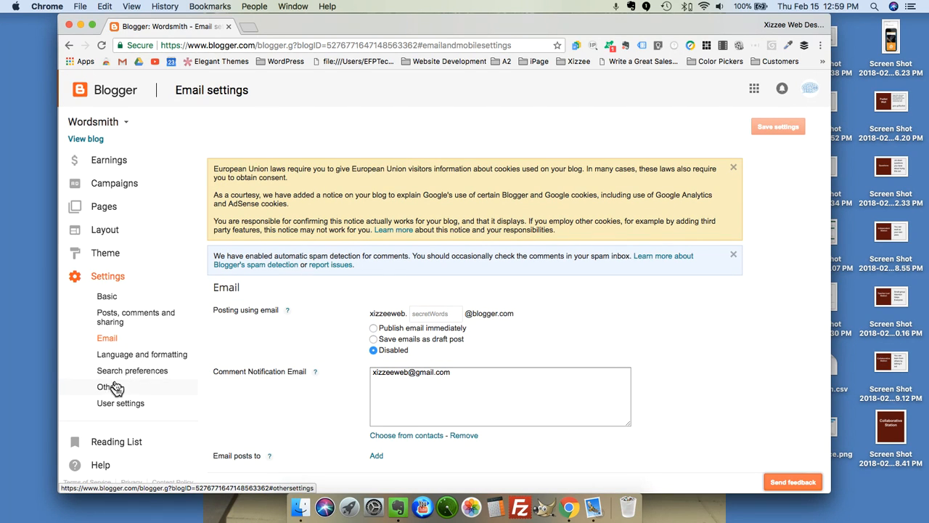
Look through Wordsmith's User settings, then bring the Screencastify Your Recordings window in front of Blogger.
{"action": "left_click", "coordinate": [114, 408]}
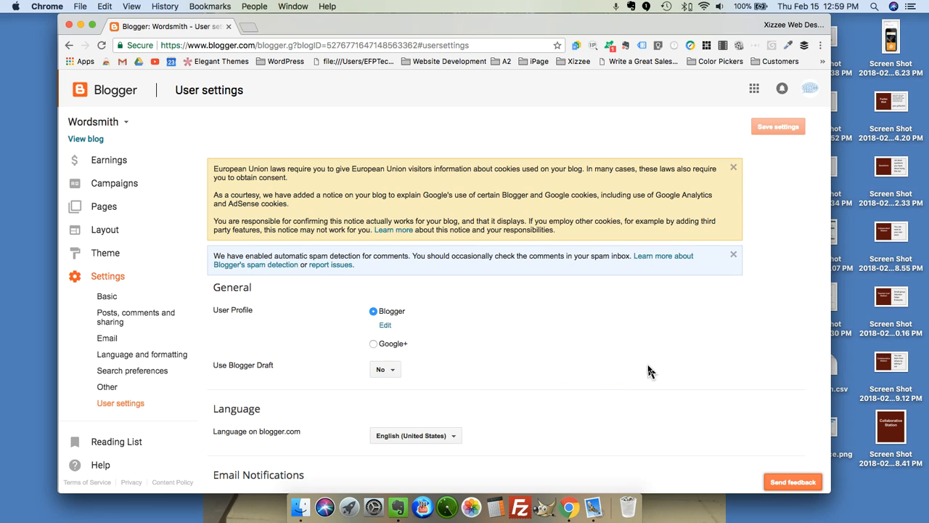
{"action": "scroll", "coordinate": [649, 372], "scroll_direction": "down", "scroll_amount": 1}
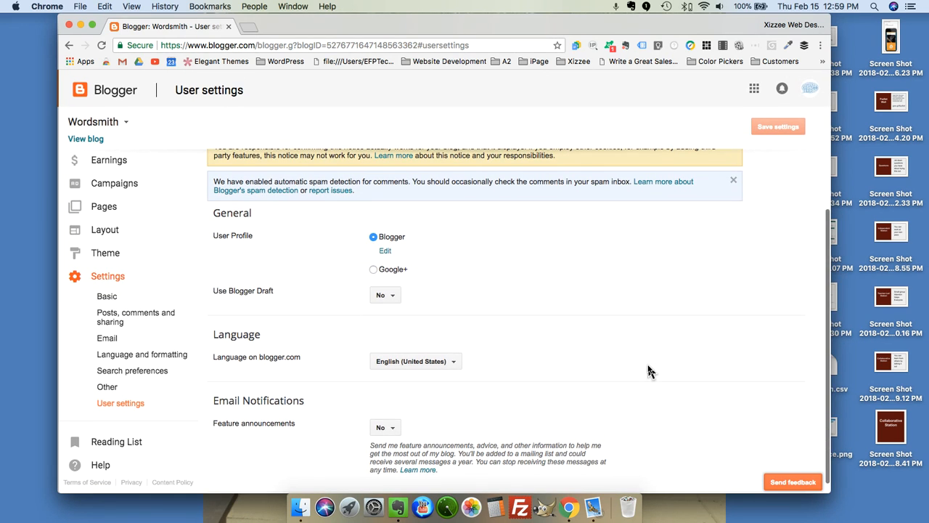
{"action": "scroll", "coordinate": [290, 276], "scroll_direction": "up", "scroll_amount": 3}
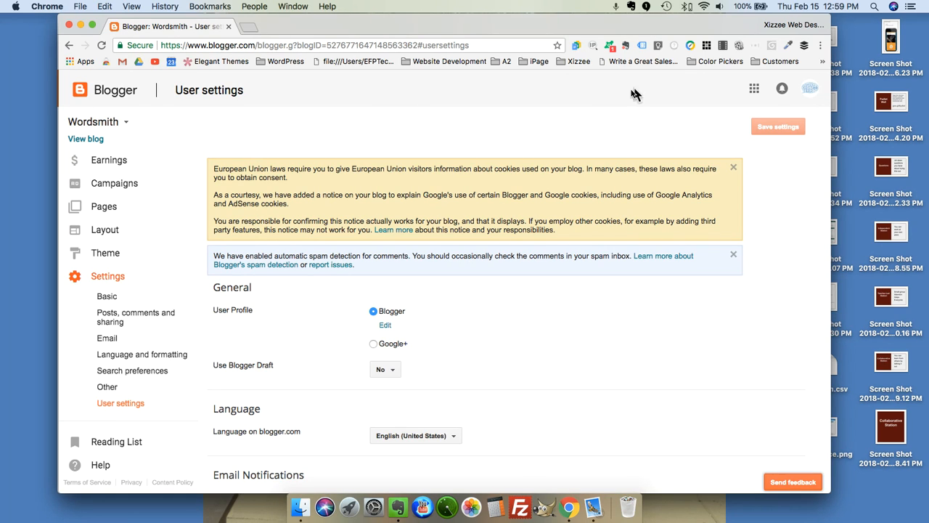
{"action": "left_click_drag", "start_coordinate": [688, 24], "coordinate": [700, 102]}
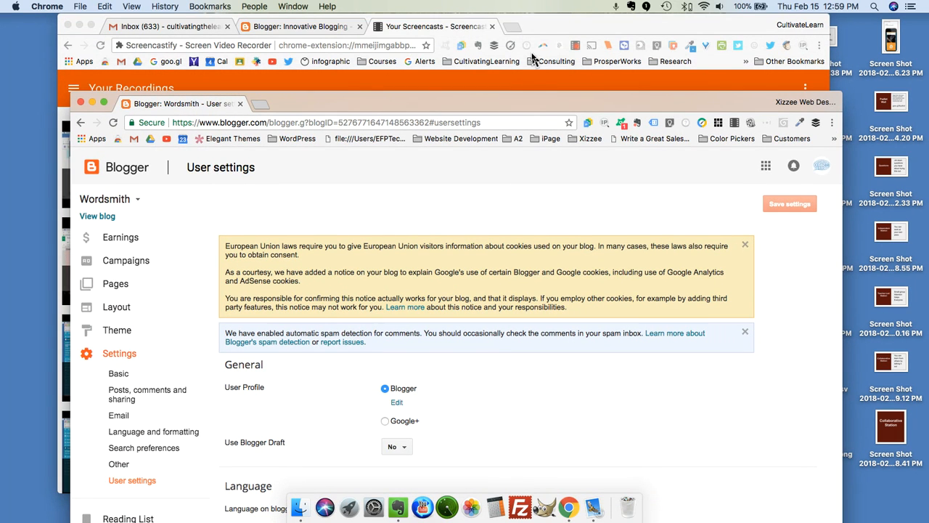
{"action": "left_click", "coordinate": [575, 43]}
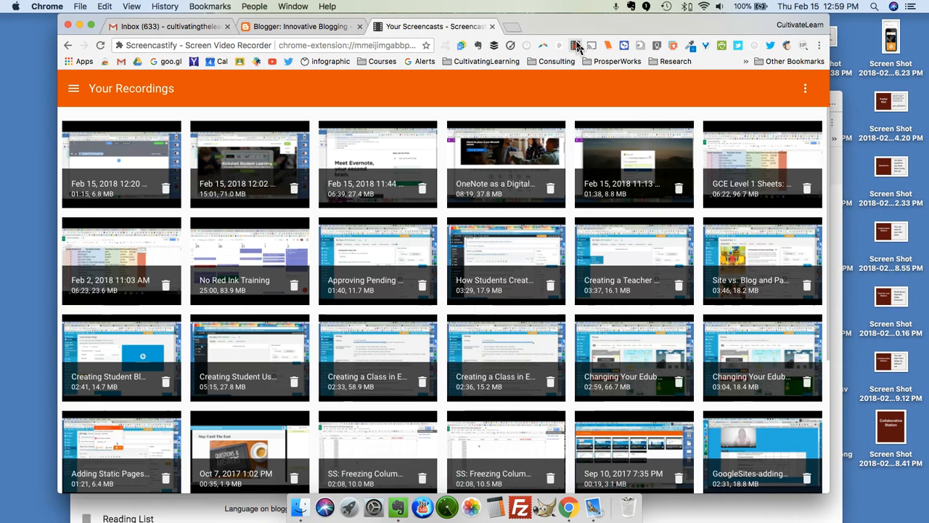